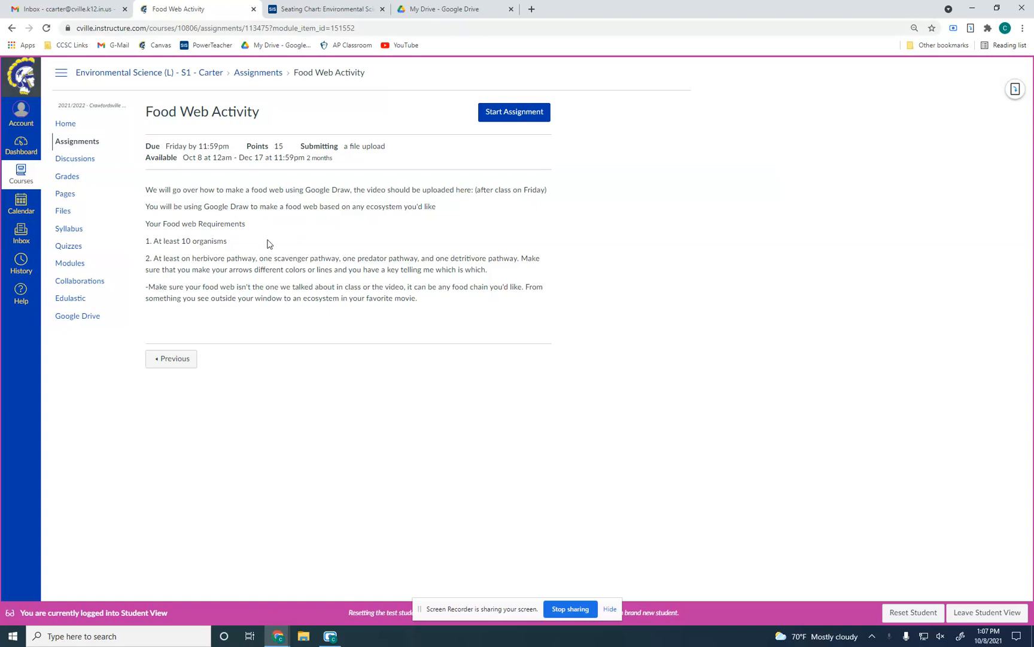
- Highlight the "At least 10 organisms" requirement in the Food Web Activity assignment, then clear the highlight
{"action": "left_click_drag", "start_coordinate": [150, 242], "coordinate": [246, 245]}
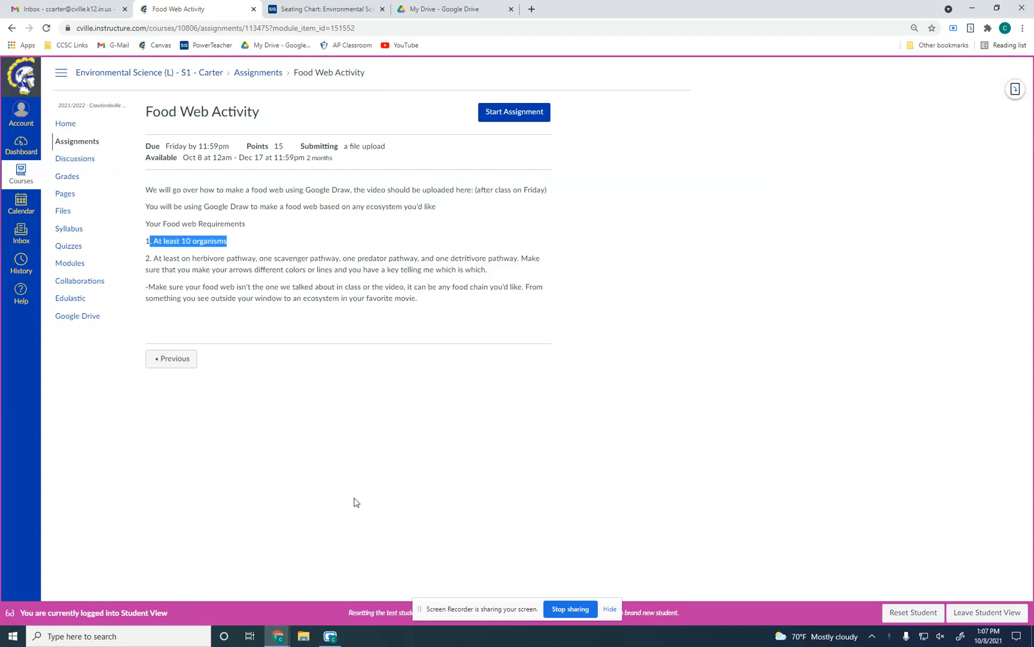
{"action": "left_click", "coordinate": [447, 314]}
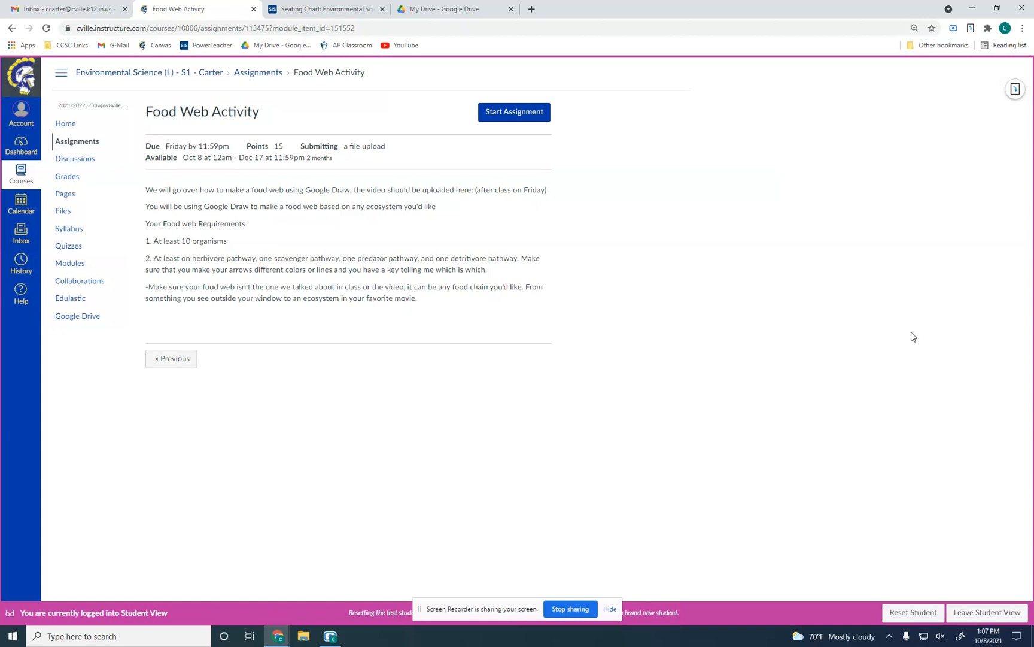
- Switch to Google Drive by opening My Drive in a new browser tab, and close the older Drive tab
{"action": "left_click", "coordinate": [472, 7]}
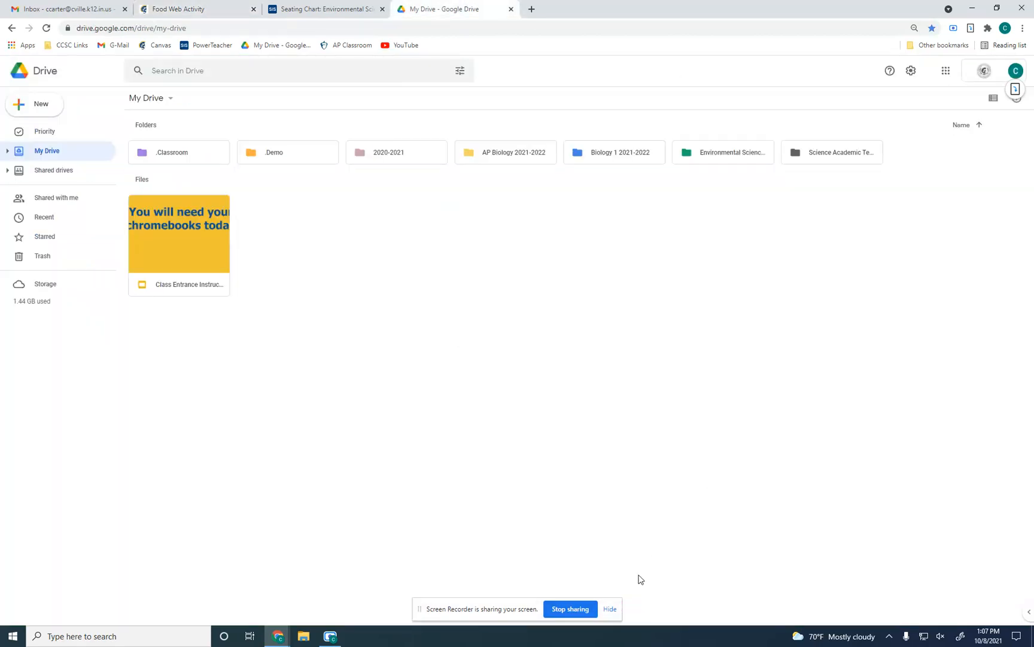
{"action": "left_click", "coordinate": [610, 608]}
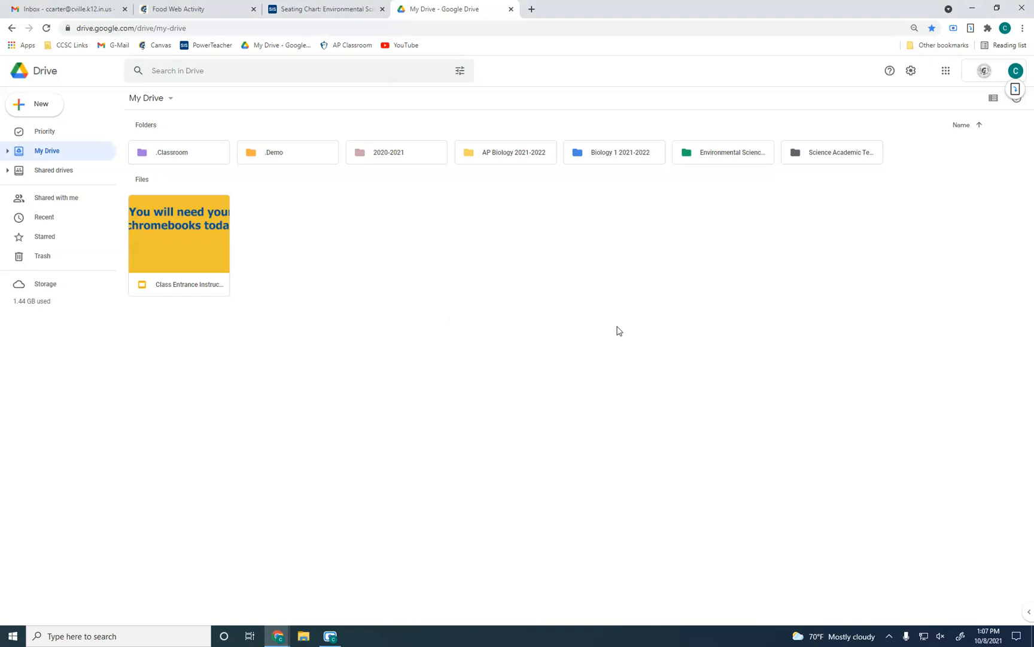
{"action": "left_click", "coordinate": [532, 9]}
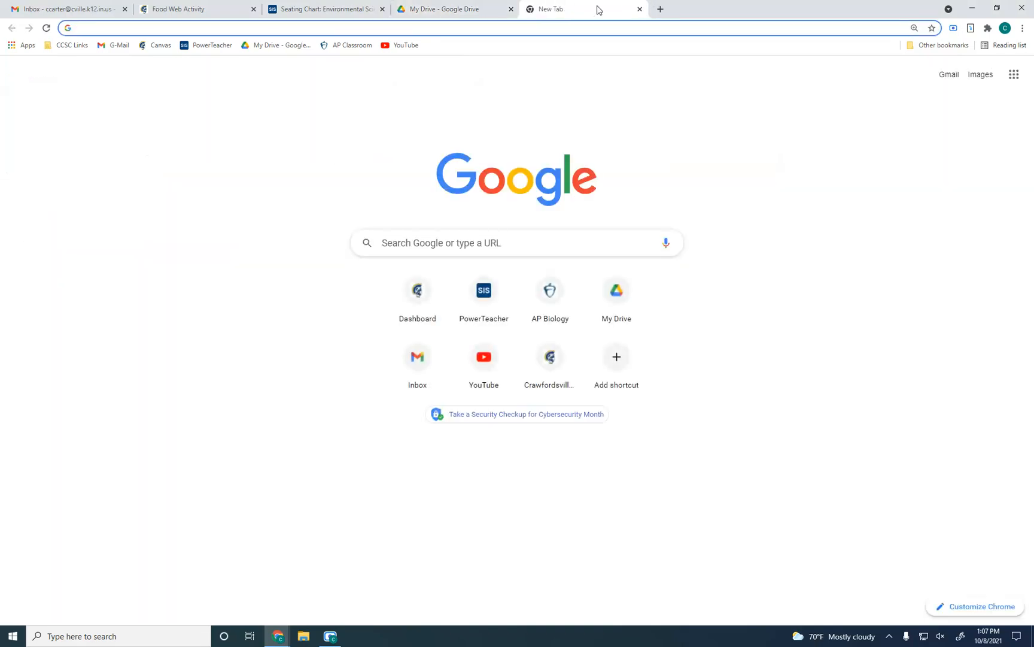
{"action": "left_click", "coordinate": [1014, 74]}
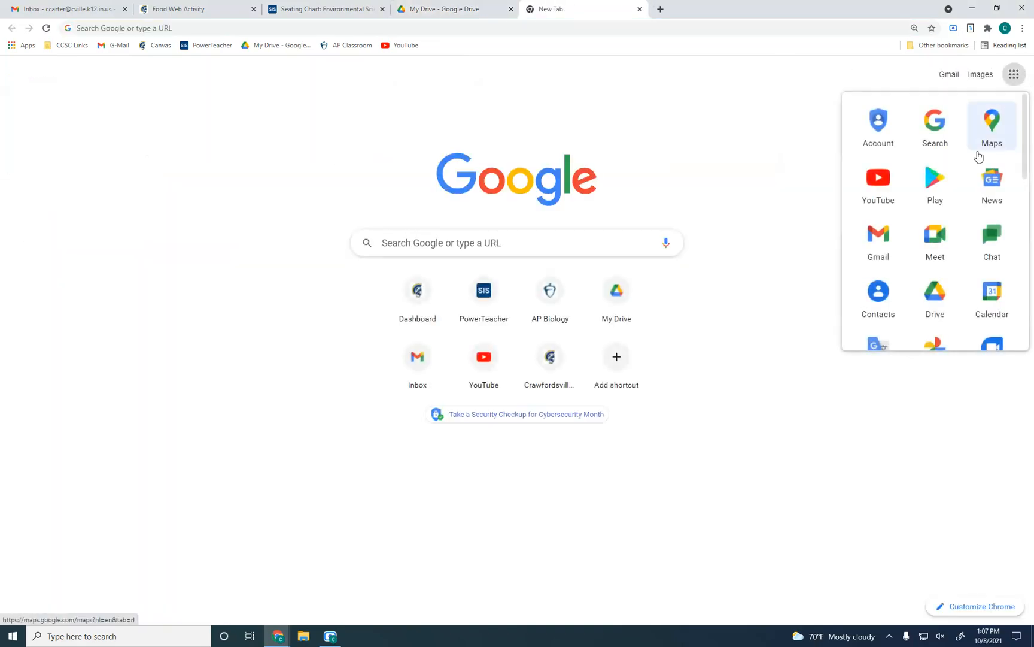
{"action": "left_click", "coordinate": [939, 323]}
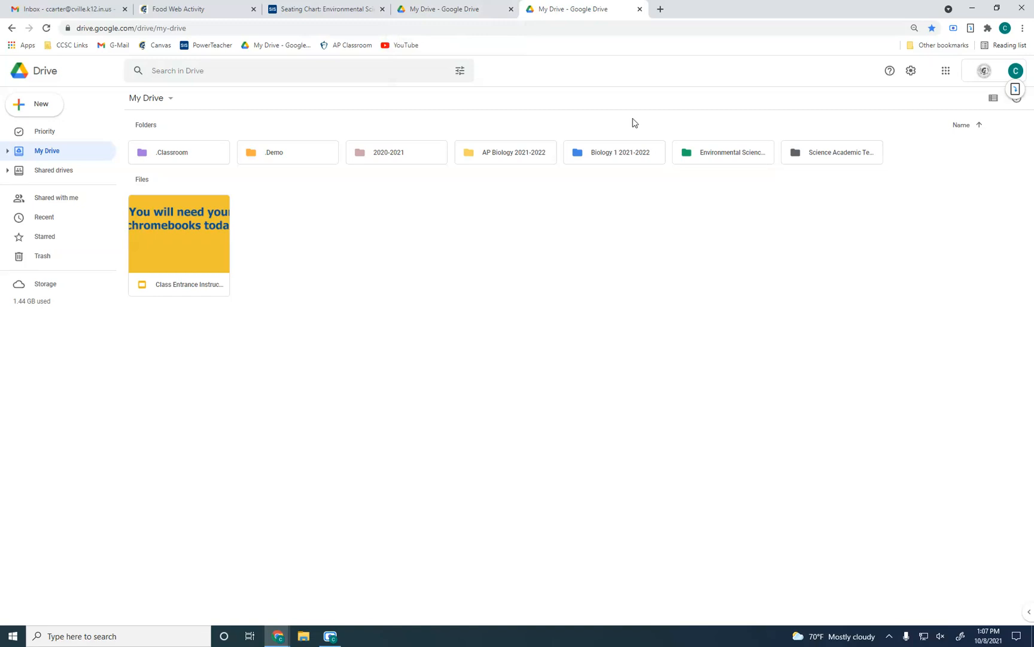
{"action": "left_click", "coordinate": [511, 9]}
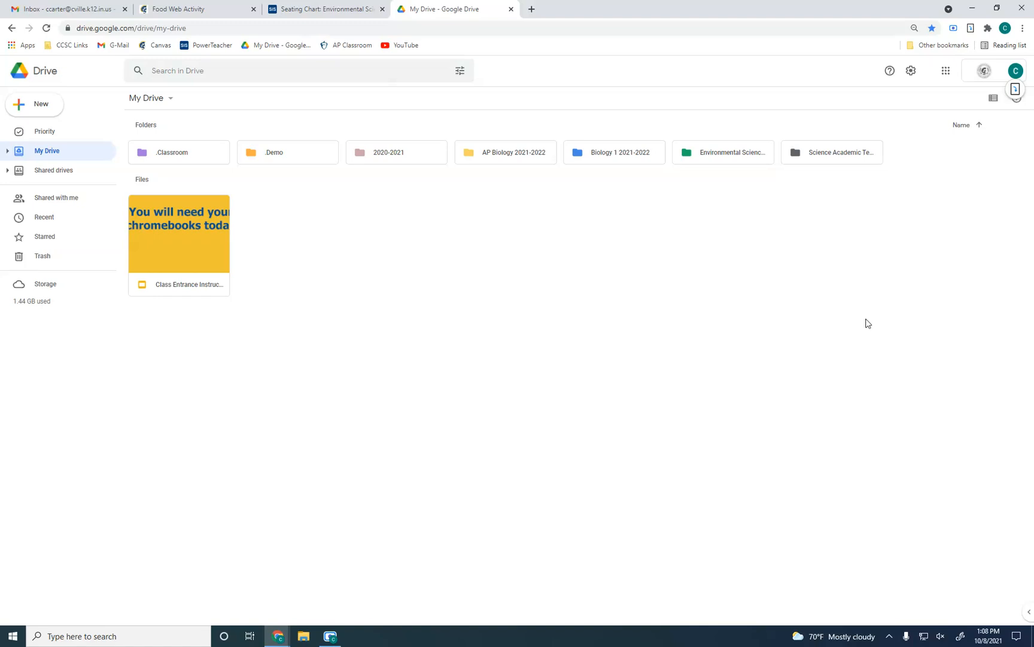
{"action": "left_click", "coordinate": [37, 106]}
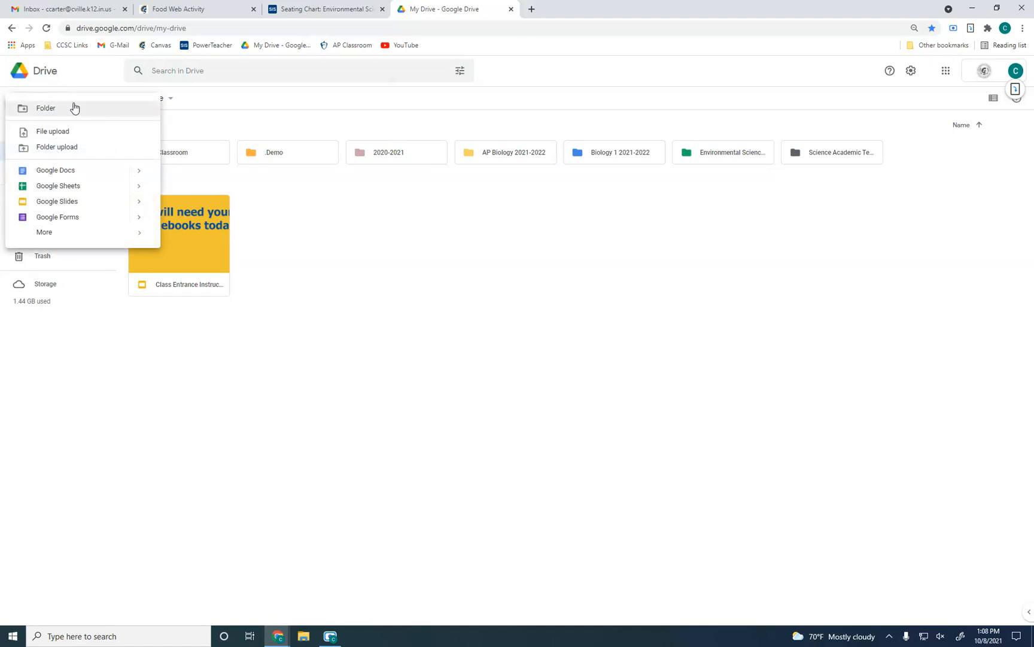
{"action": "left_click", "coordinate": [735, 499]}
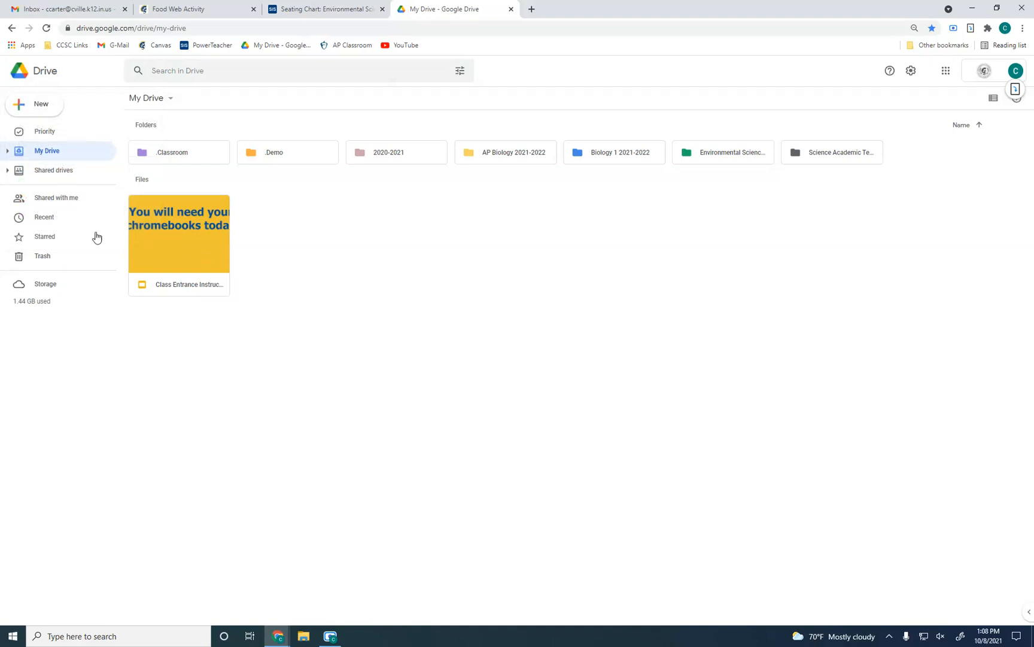
{"action": "left_click", "coordinate": [46, 108]}
{"action": "left_click", "coordinate": [65, 114]}
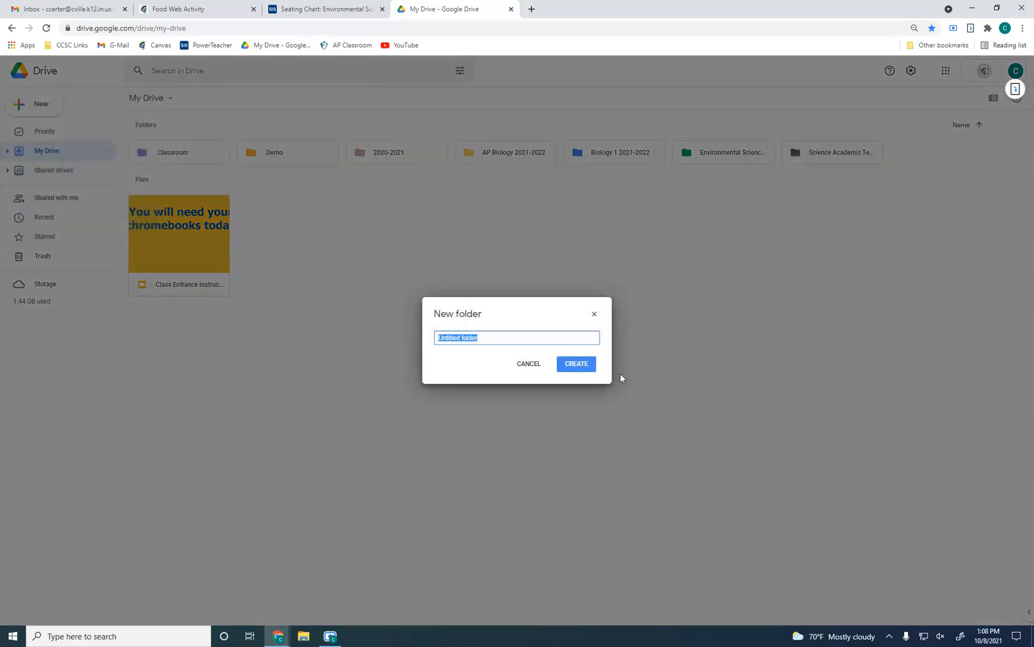
{"action": "key", "text": "BackSpace"}
{"action": "type", "text": "Environmeneal"}
{"action": "left_click", "coordinate": [529, 363]}
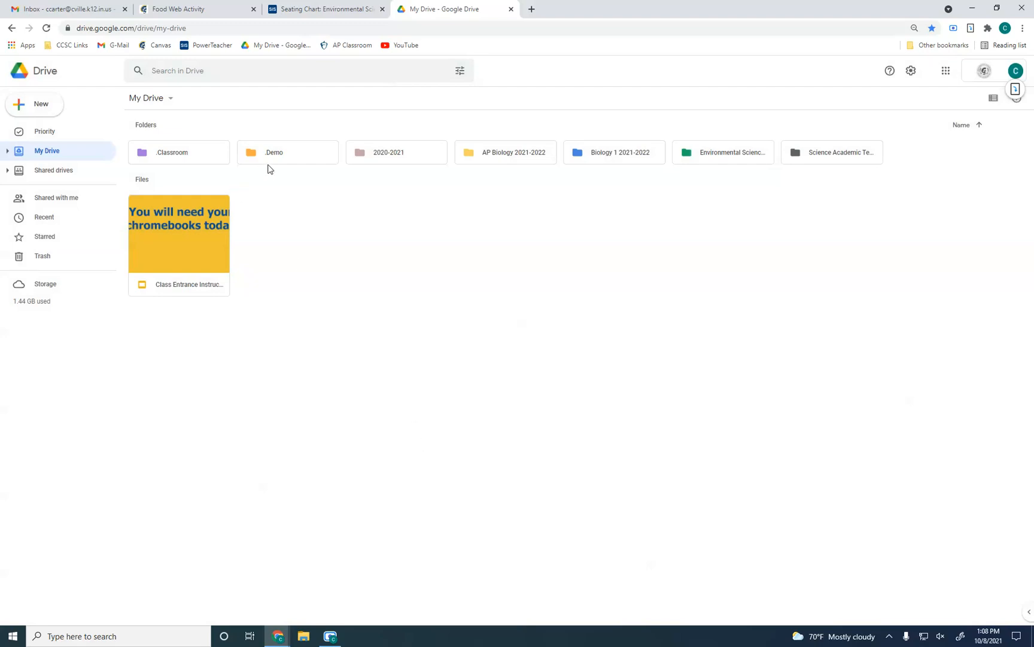
- Open the .Demo folder in My Drive, returning to it from its food web activity subfolder
{"action": "double_click", "coordinate": [302, 153]}
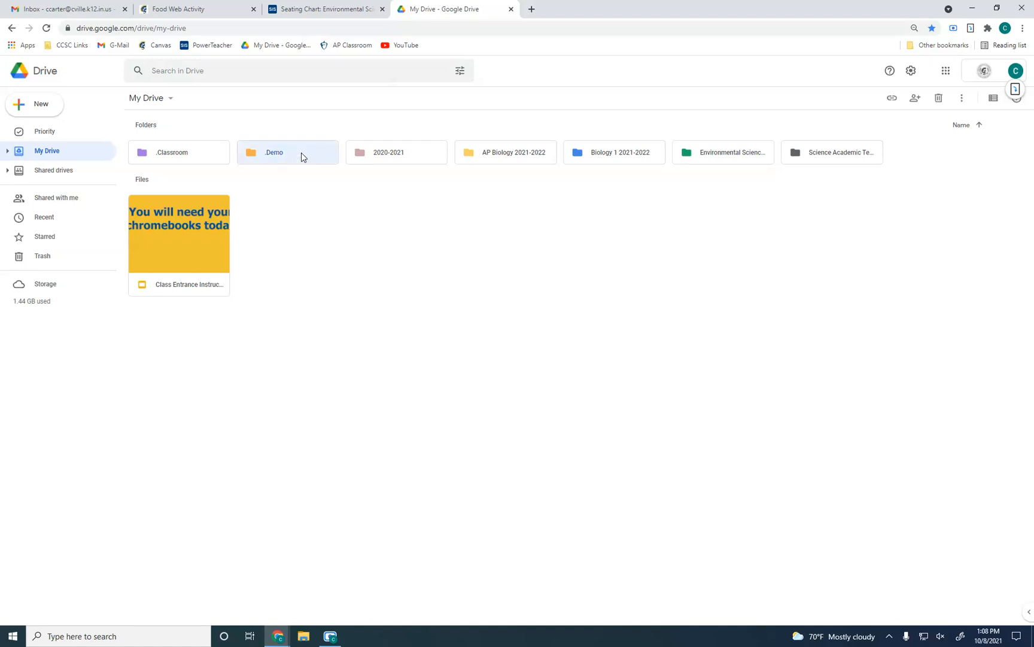
{"action": "double_click", "coordinate": [302, 153]}
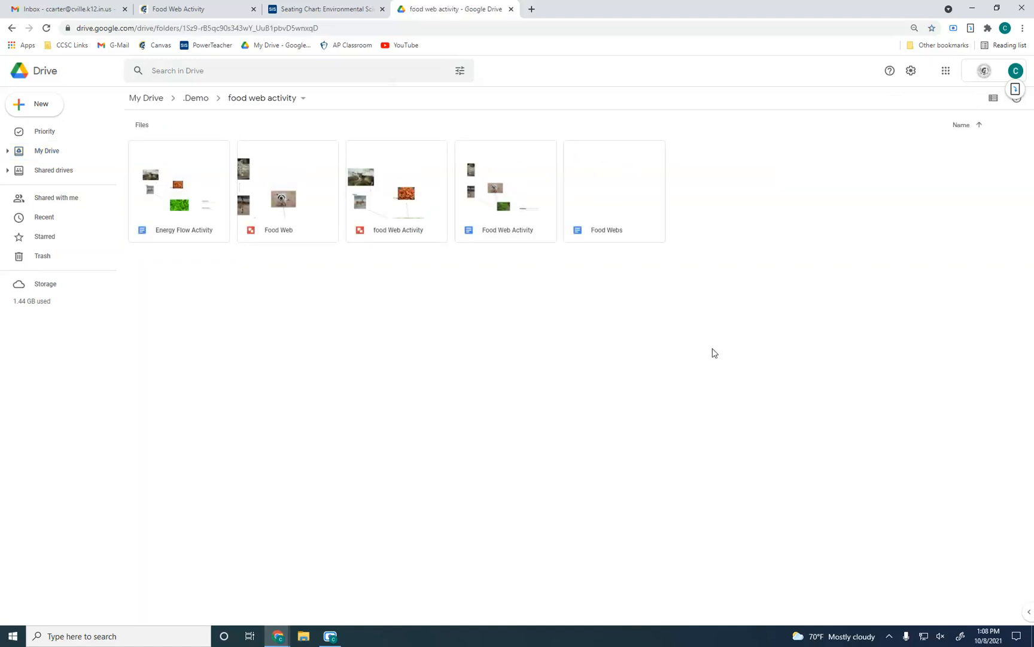
{"action": "left_click", "coordinate": [197, 97]}
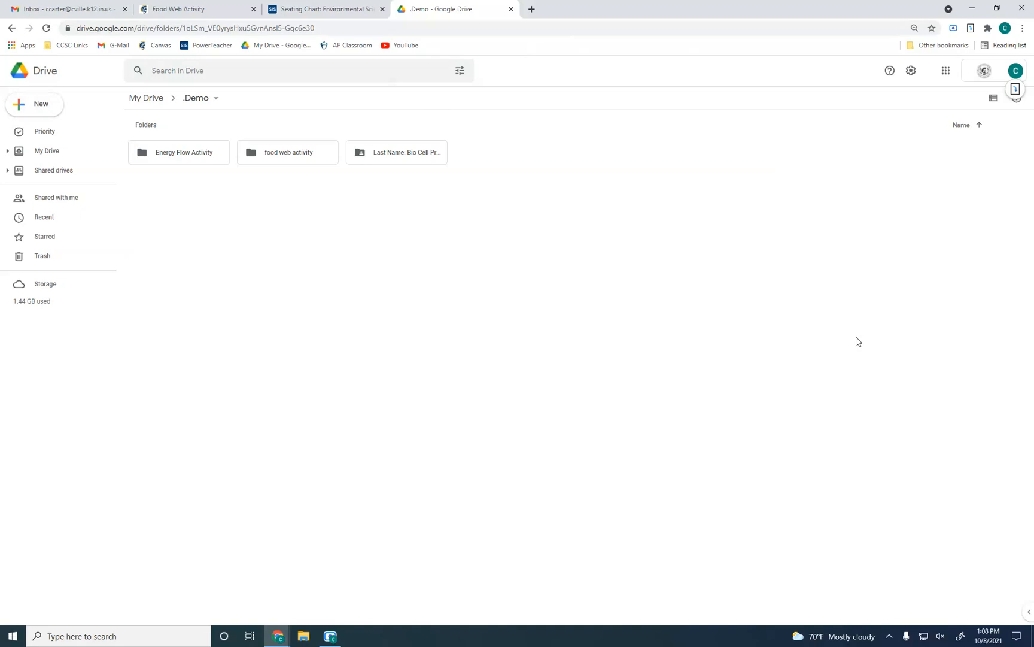
- Create a Google Drawing in the .Demo folder, name it "Food Web", and close it
{"action": "left_click", "coordinate": [44, 112]}
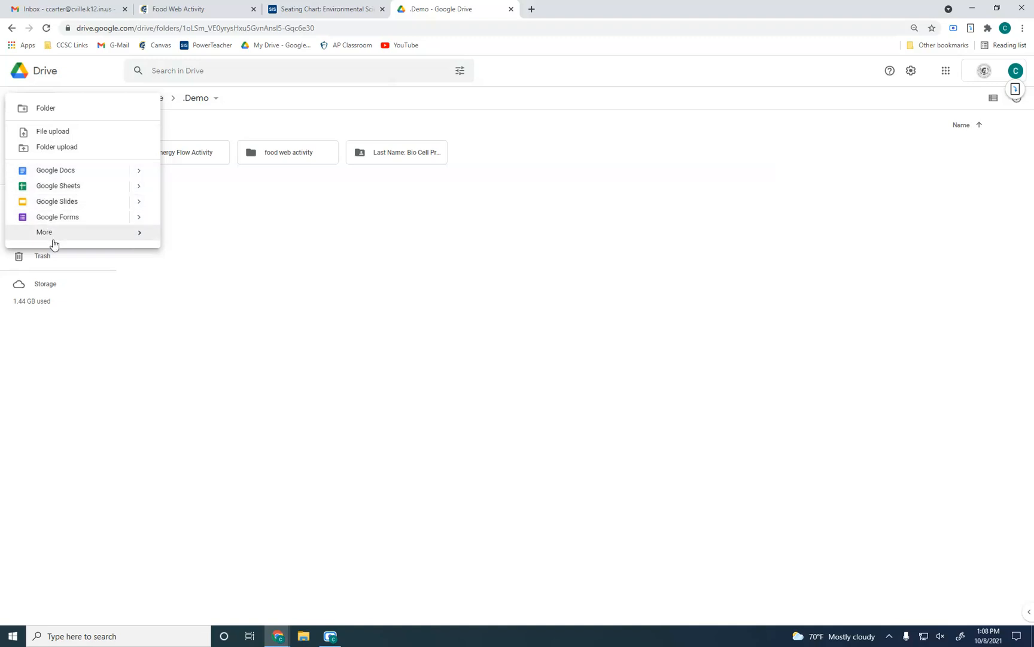
{"action": "mouse_move", "coordinate": [54, 243]}
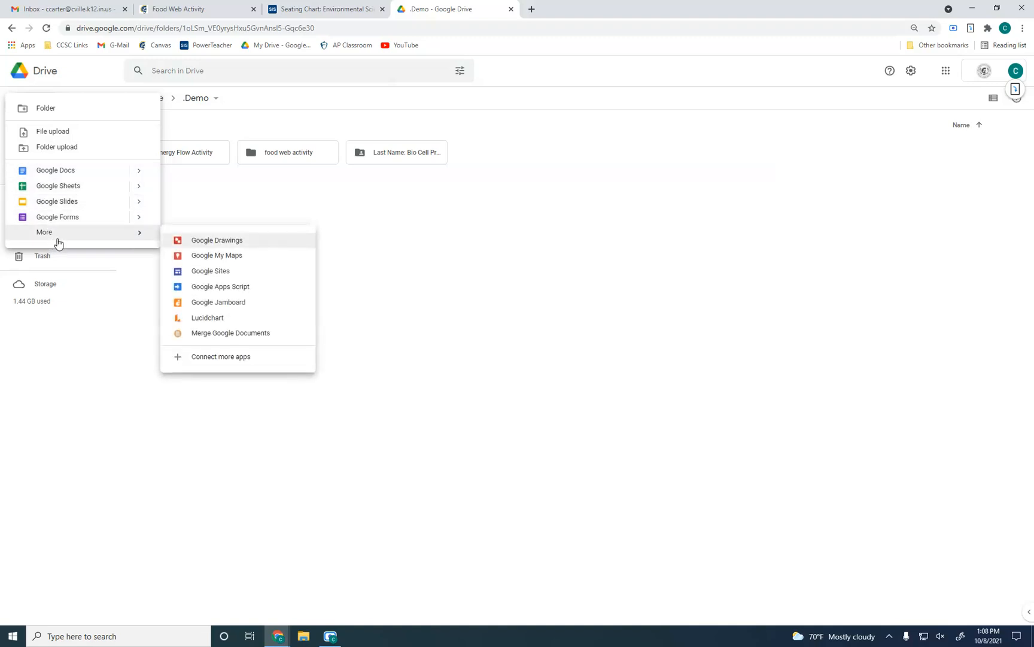
{"action": "left_click", "coordinate": [210, 242]}
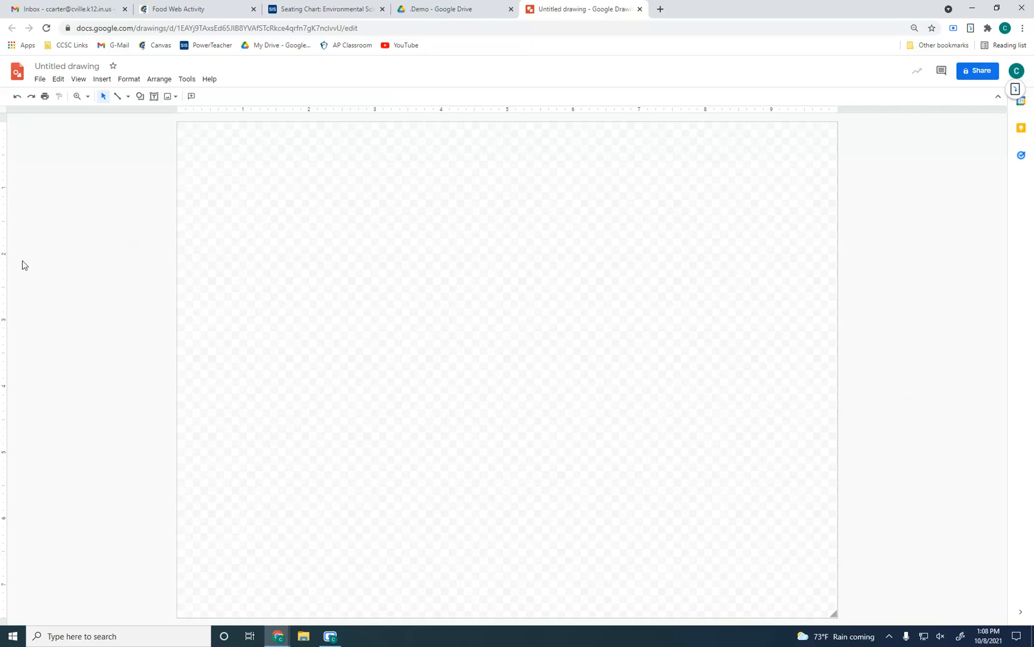
{"action": "left_click", "coordinate": [71, 65]}
{"action": "type", "text": "Food Web"}
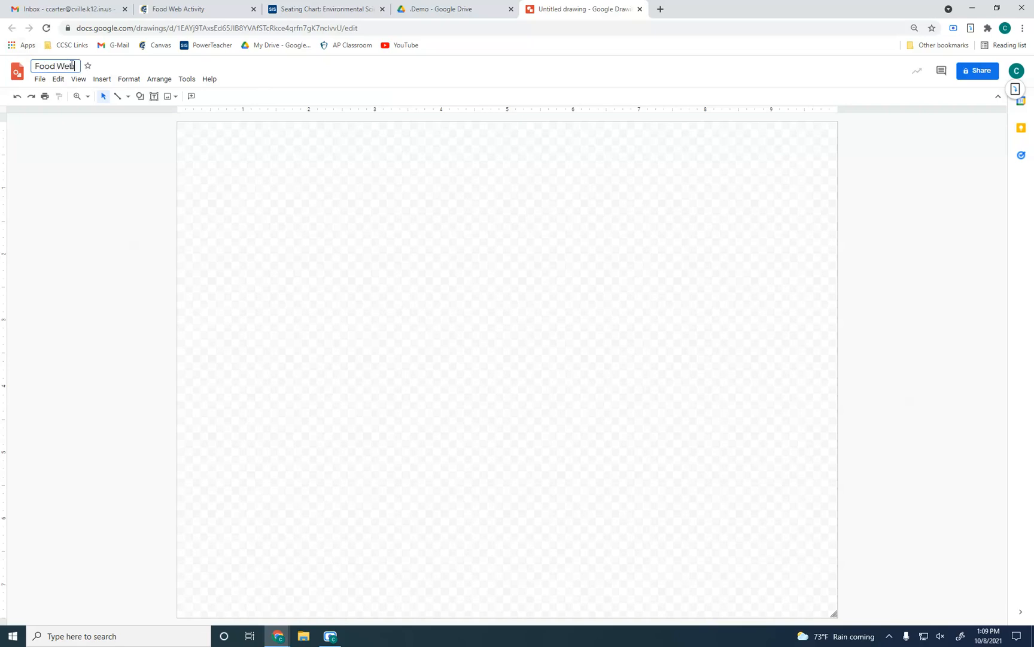
{"action": "key", "text": "Return"}
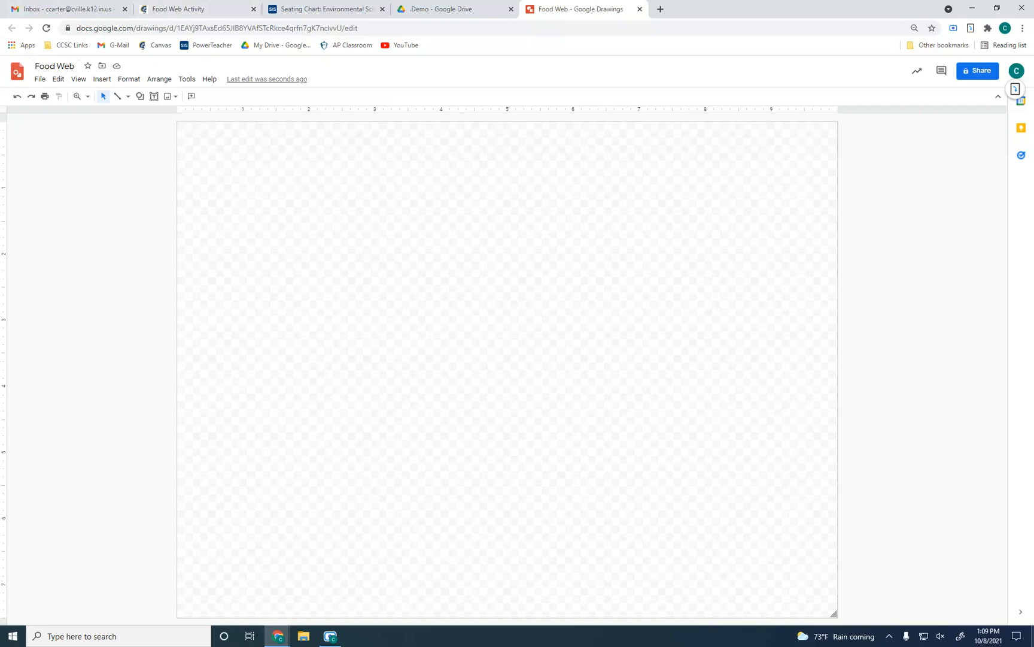
{"action": "left_click", "coordinate": [639, 9]}
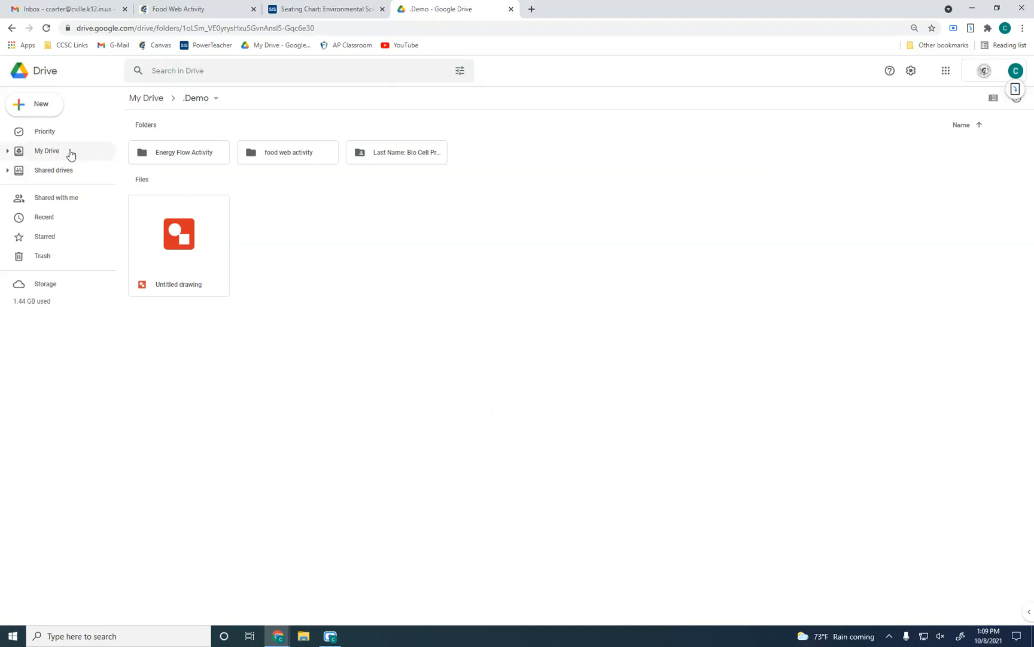
- Create another Google Drawing in the .Demo folder and rename it "Food Web"
{"action": "left_click", "coordinate": [38, 110]}
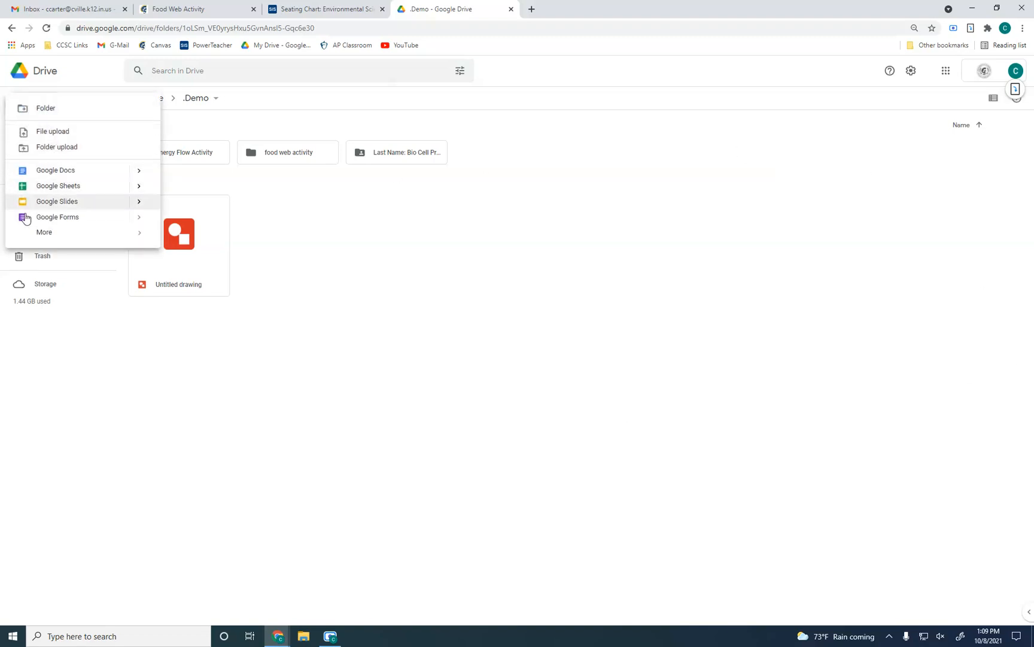
{"action": "mouse_move", "coordinate": [42, 233]}
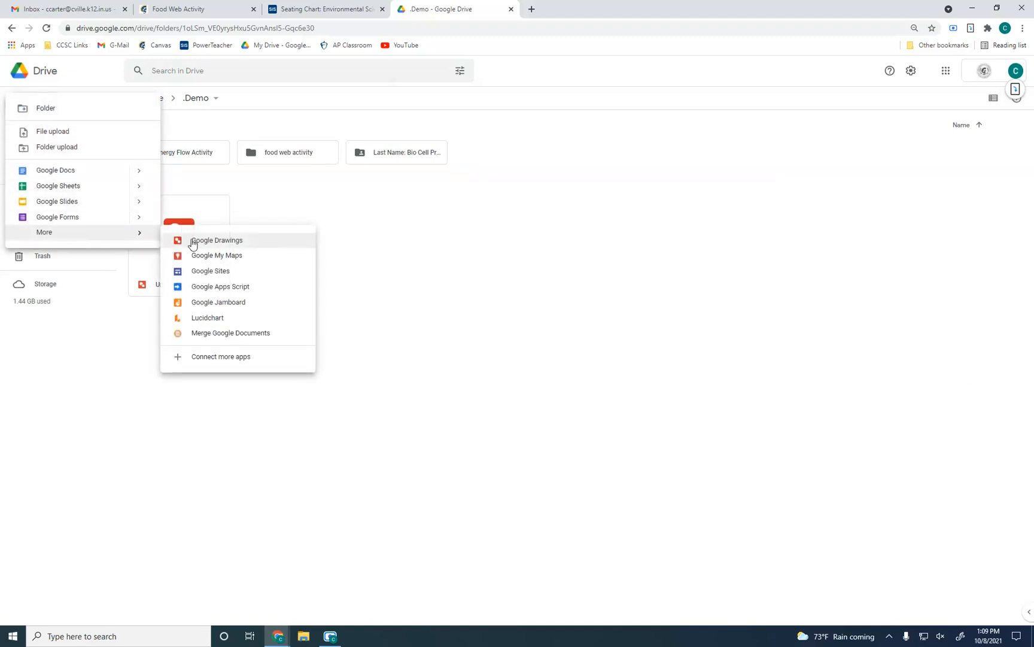
{"action": "left_click", "coordinate": [238, 245]}
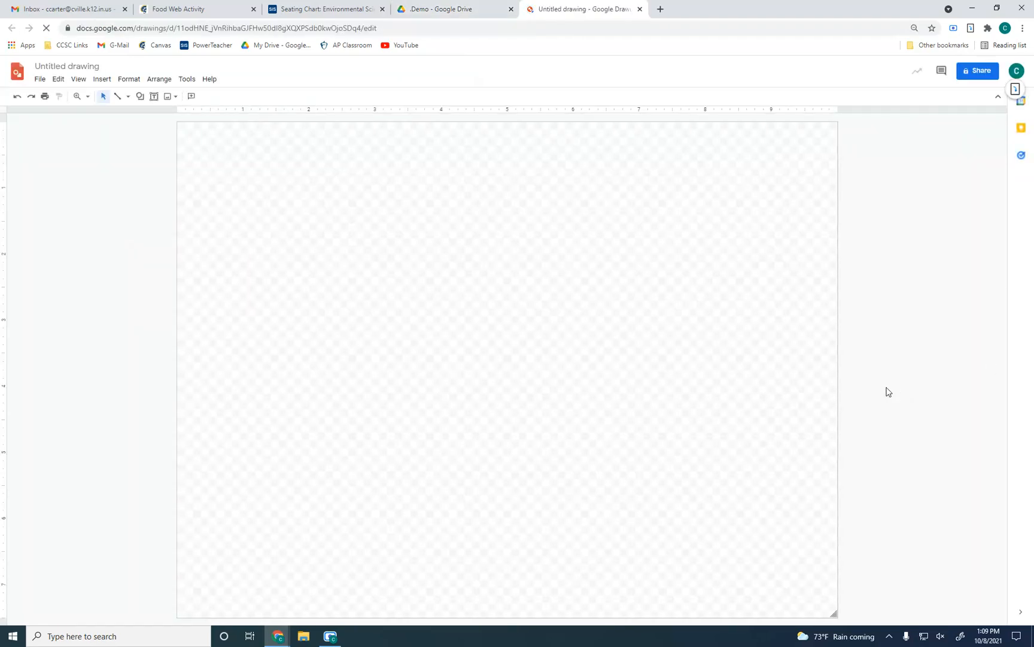
{"action": "left_click", "coordinate": [85, 68]}
{"action": "type", "text": "Food Web"}
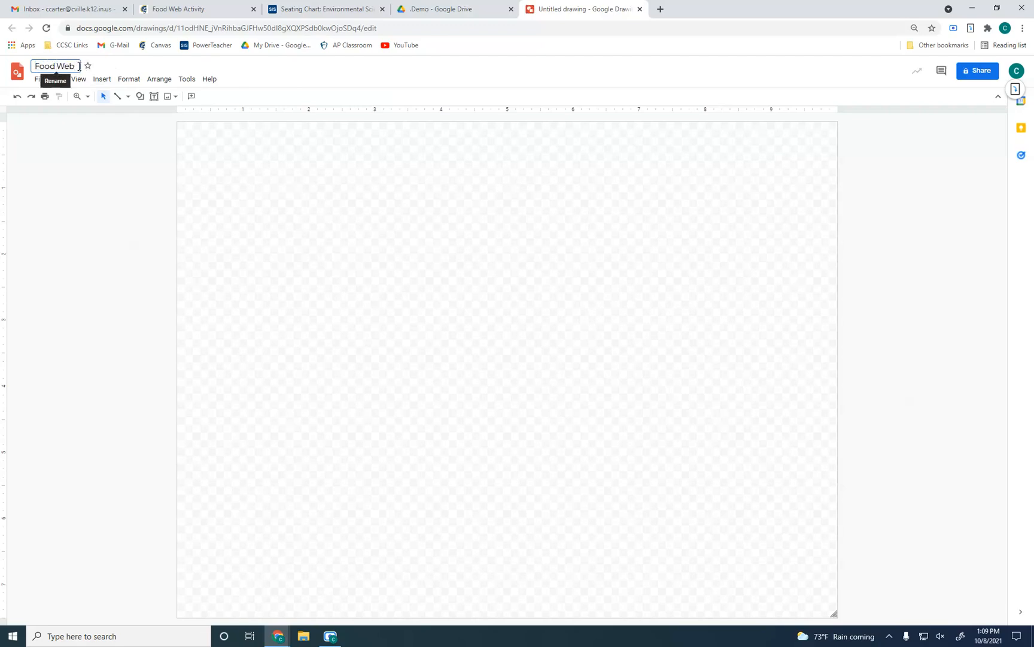
{"action": "left_click", "coordinate": [24, 154]}
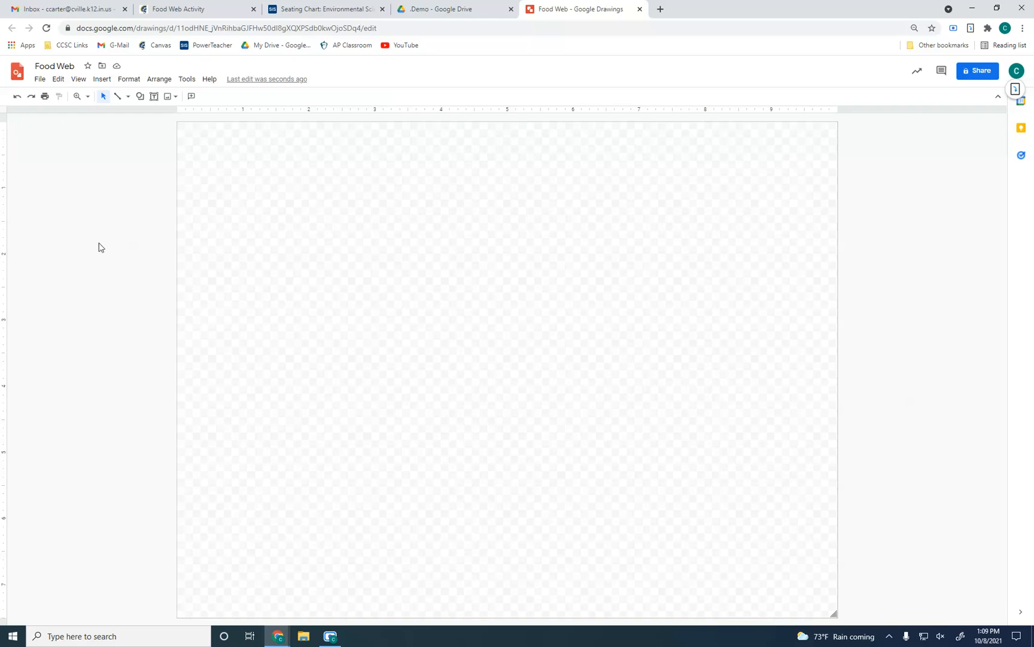
- Search the web for "flowers" images and insert the picture of white and yellow flowers into the drawing
{"action": "left_click", "coordinate": [103, 83]}
{"action": "mouse_move", "coordinate": [113, 103]}
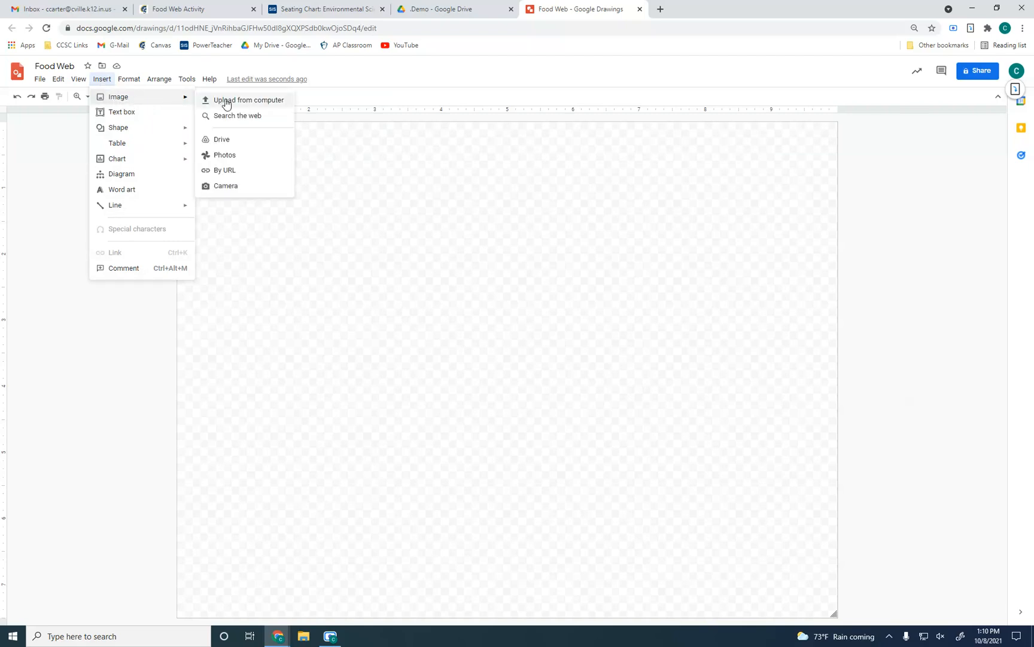
{"action": "left_click", "coordinate": [236, 117]}
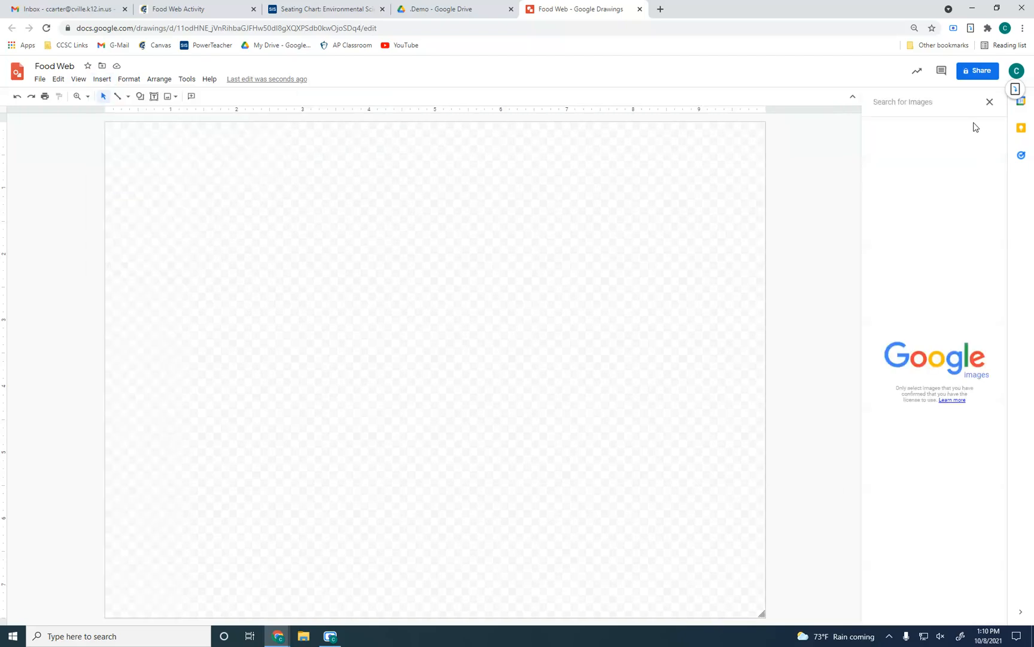
{"action": "type", "text": "flowers"}
{"action": "key", "text": "Return"}
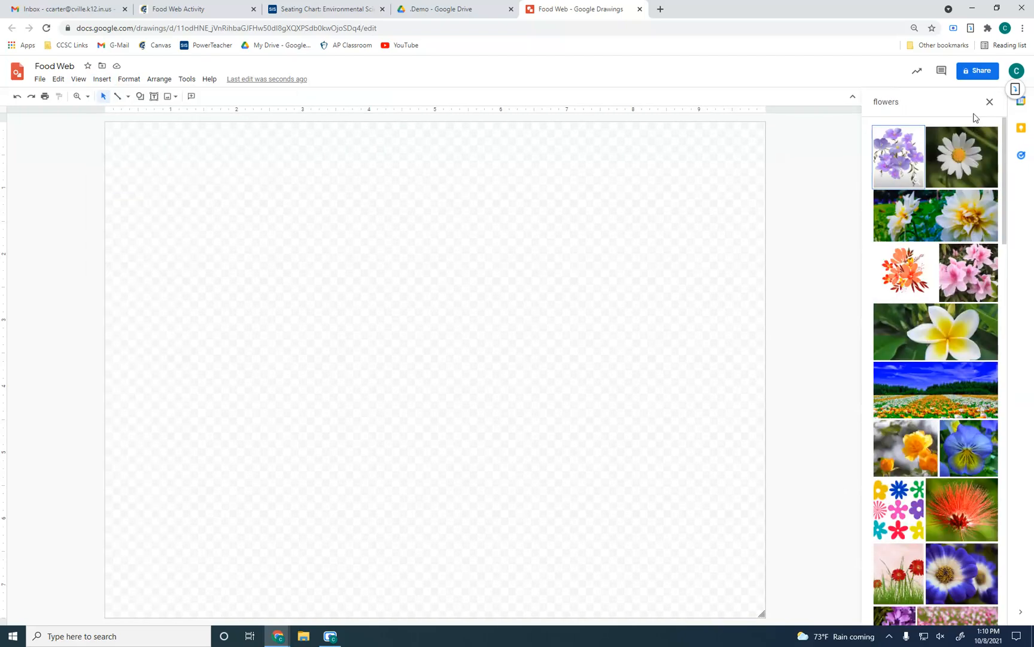
{"action": "left_click", "coordinate": [942, 218]}
{"action": "left_click", "coordinate": [983, 615]}
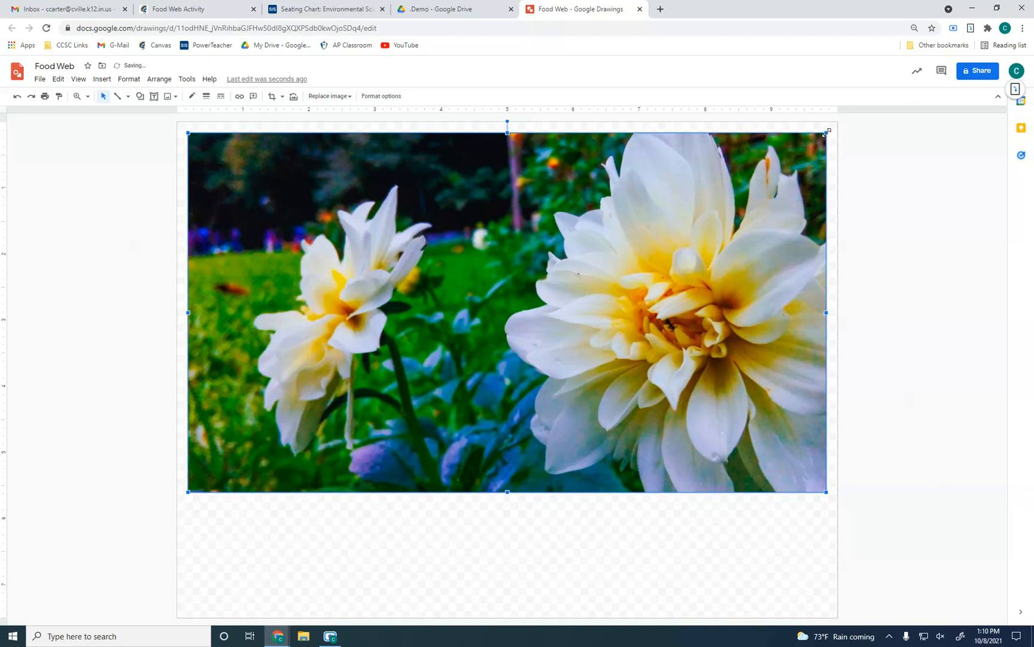
- Shrink the flower picture to about 2 inches wide and place it near the bottom centre of the canvas
{"action": "left_click_drag", "start_coordinate": [827, 132], "coordinate": [316, 426]}
{"action": "left_click_drag", "start_coordinate": [219, 460], "coordinate": [485, 553]}
{"action": "left_click", "coordinate": [377, 499]}
- Add a text box reading "flowers" and position it directly beneath the flower picture
{"action": "left_click", "coordinate": [153, 96]}
{"action": "left_click_drag", "start_coordinate": [434, 591], "coordinate": [544, 619]}
{"action": "type", "text": "flowers"}
{"action": "left_click", "coordinate": [979, 554]}
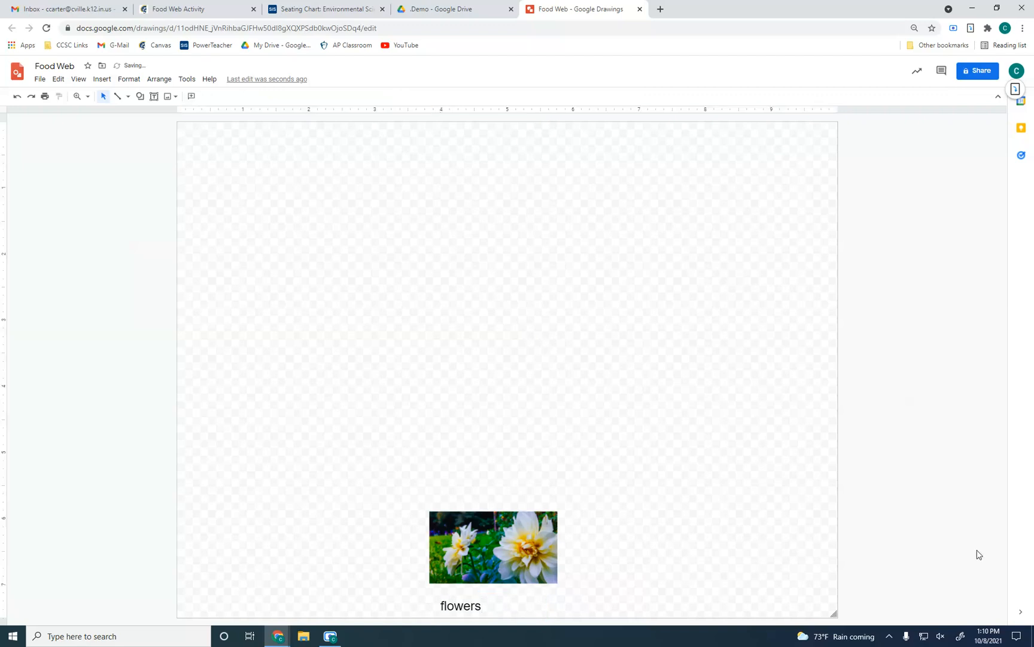
{"action": "left_click", "coordinate": [487, 609]}
{"action": "left_click_drag", "start_coordinate": [476, 601], "coordinate": [503, 579]}
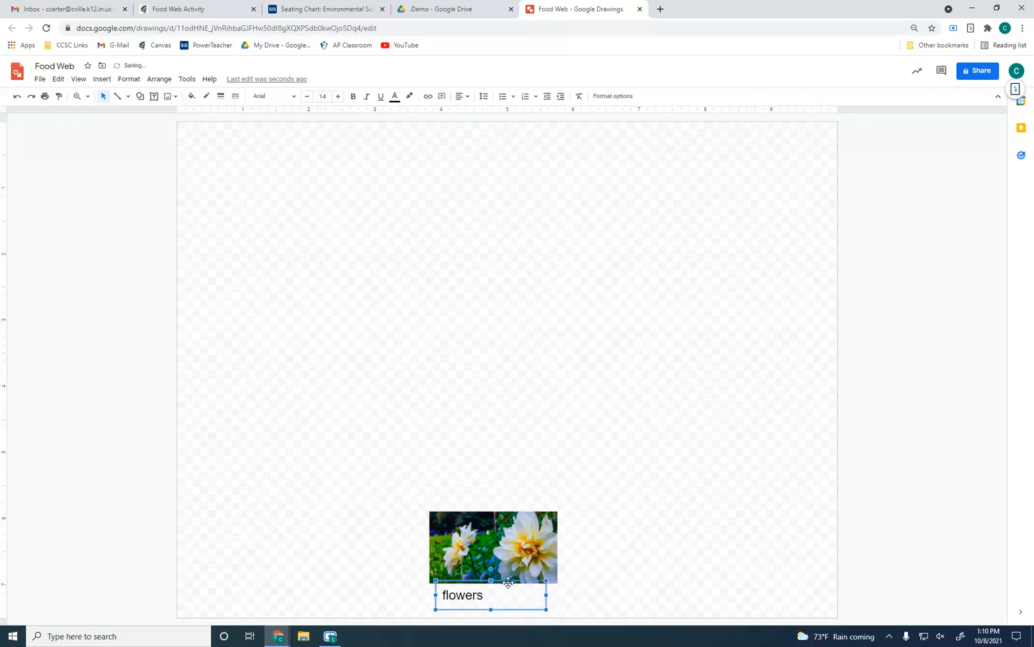
{"action": "left_click", "coordinate": [896, 535]}
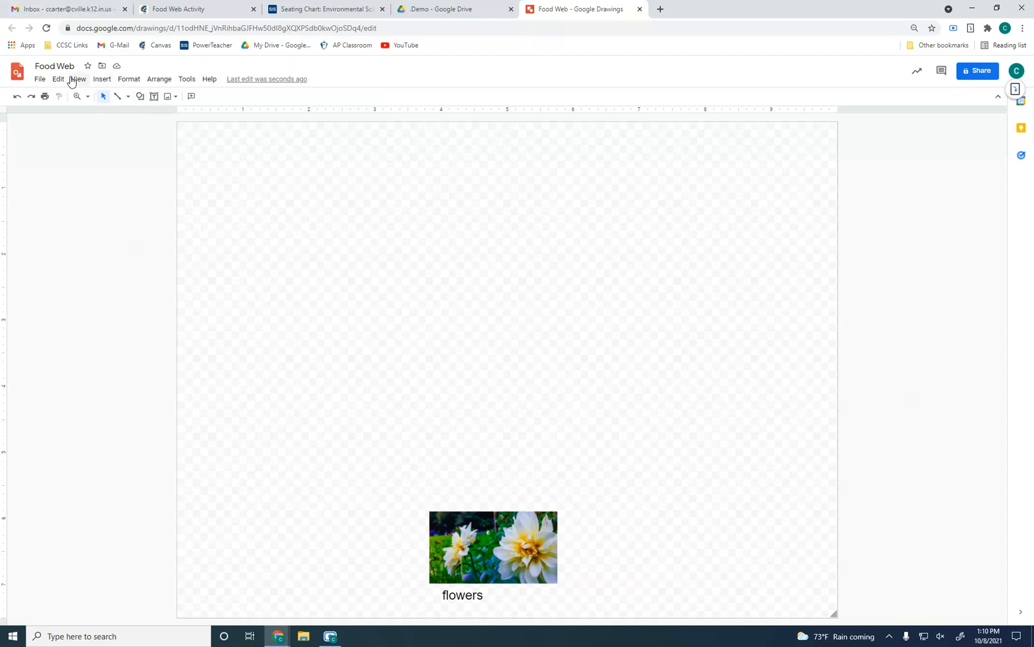
- Search the web for "rabbits" images and insert the picture of two rabbits sitting together into the drawing
{"action": "left_click", "coordinate": [100, 82]}
{"action": "mouse_move", "coordinate": [135, 101]}
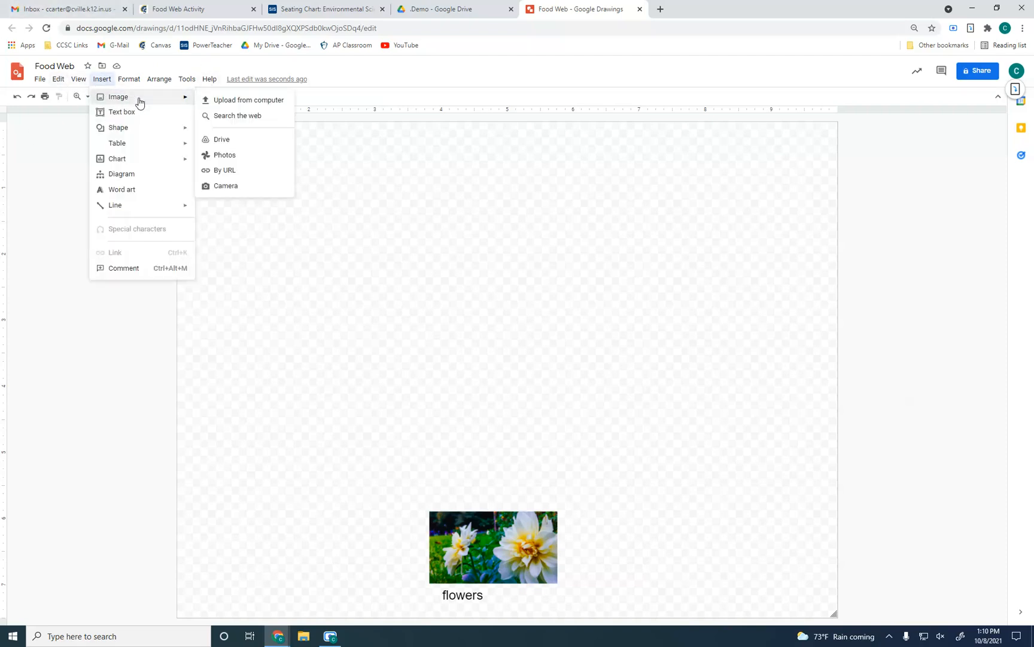
{"action": "left_click", "coordinate": [233, 117]}
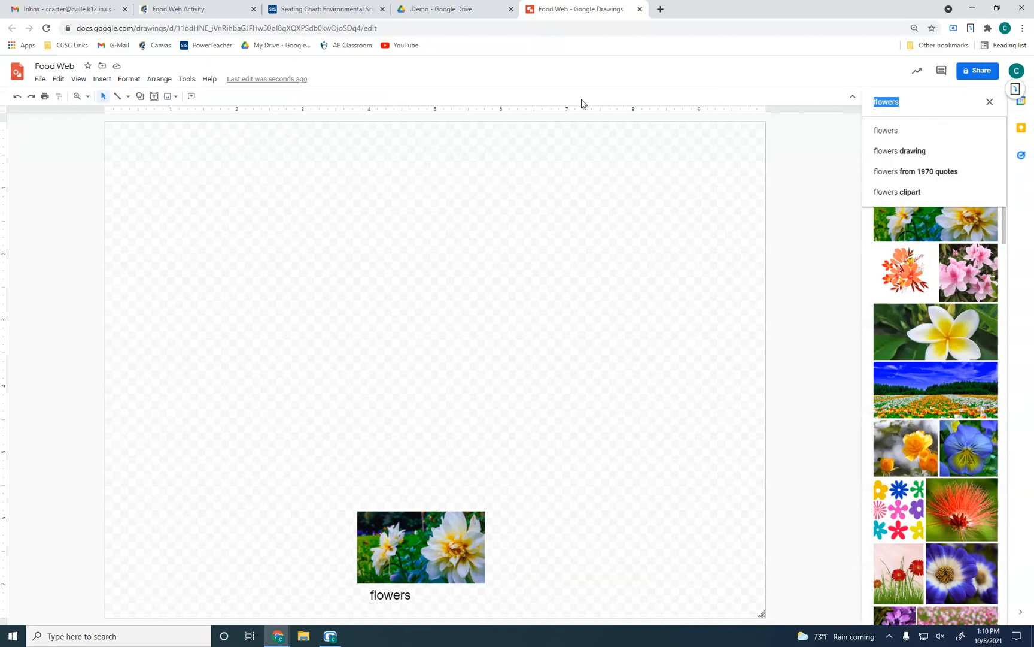
{"action": "key", "text": "BackSpace"}
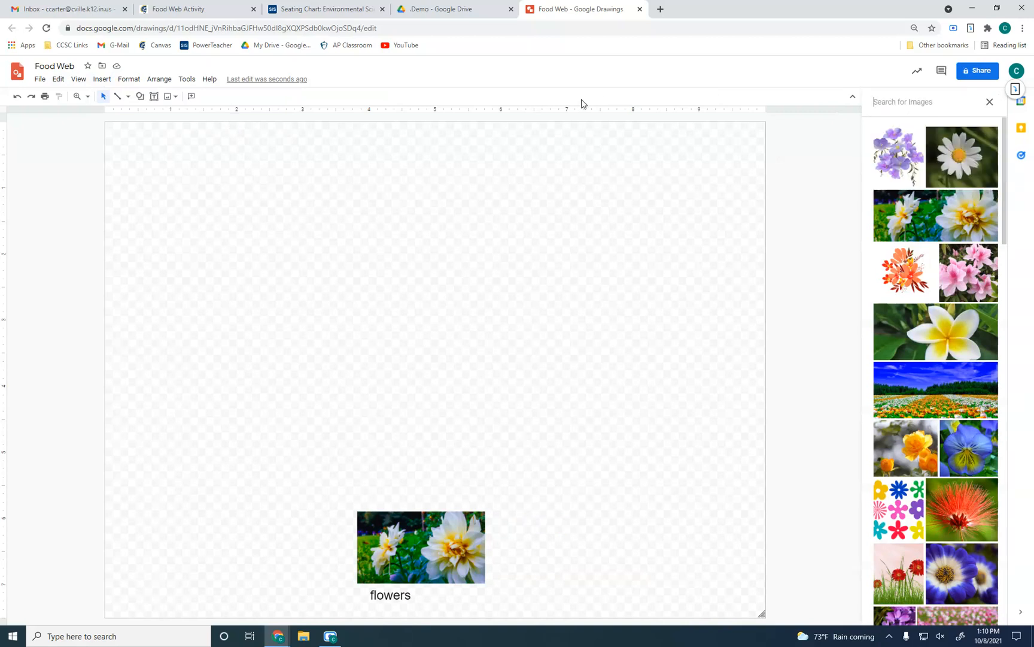
{"action": "type", "text": "rabbits"}
{"action": "key", "text": "Return"}
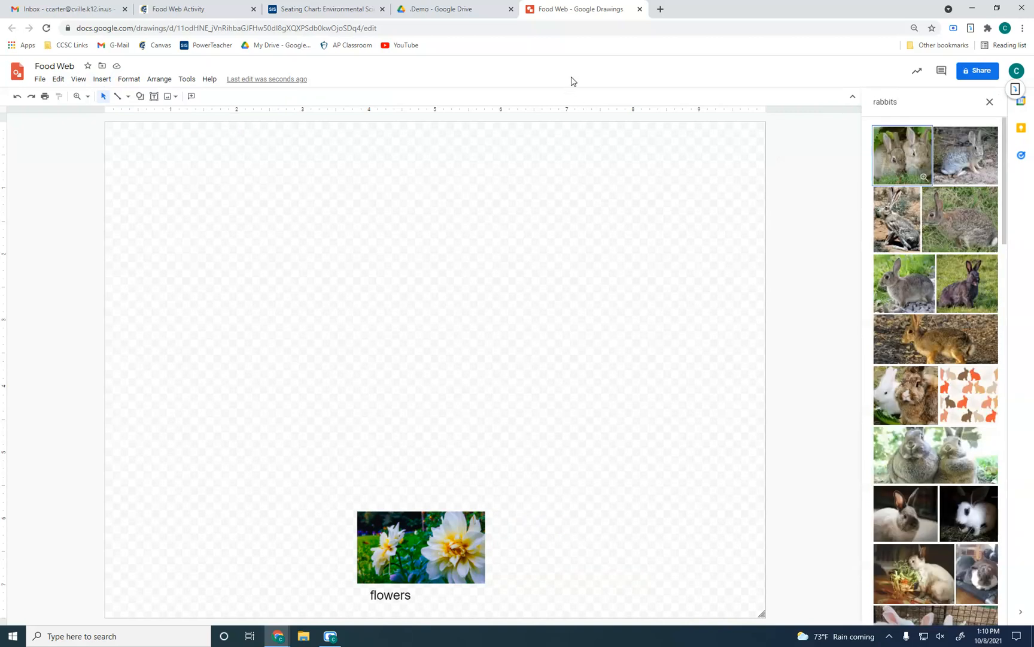
{"action": "left_click", "coordinate": [914, 171]}
{"action": "left_click", "coordinate": [990, 619]}
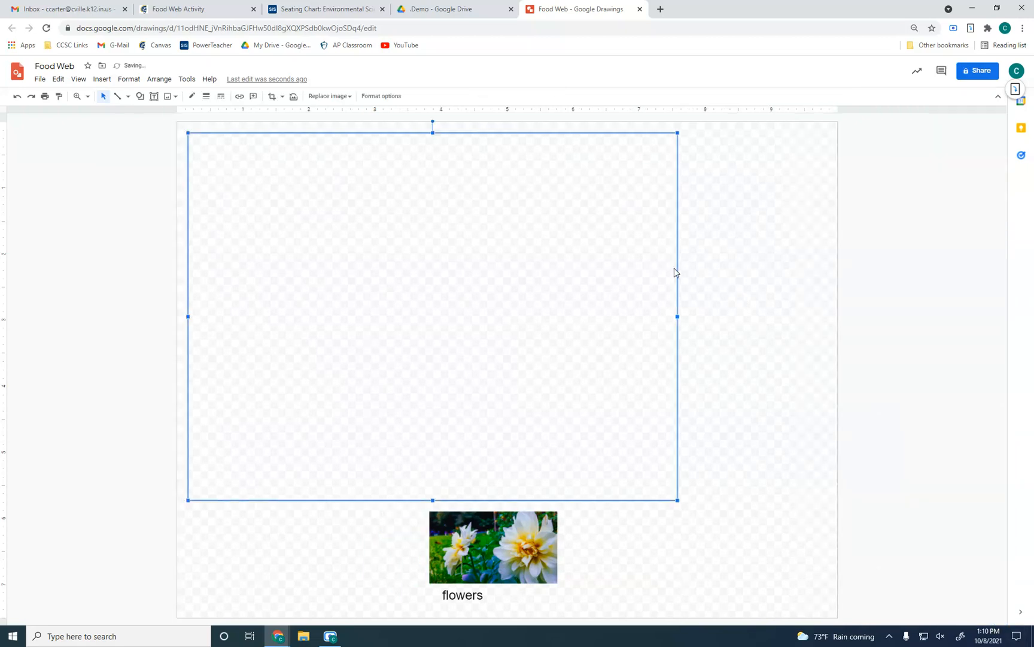
- Shrink the rabbit picture to about 1.8 inches wide and place it above and to the left of the flowers
{"action": "left_click_drag", "start_coordinate": [679, 132], "coordinate": [305, 412]}
{"action": "left_click_drag", "start_coordinate": [253, 447], "coordinate": [333, 408]}
{"action": "left_click", "coordinate": [152, 152]}
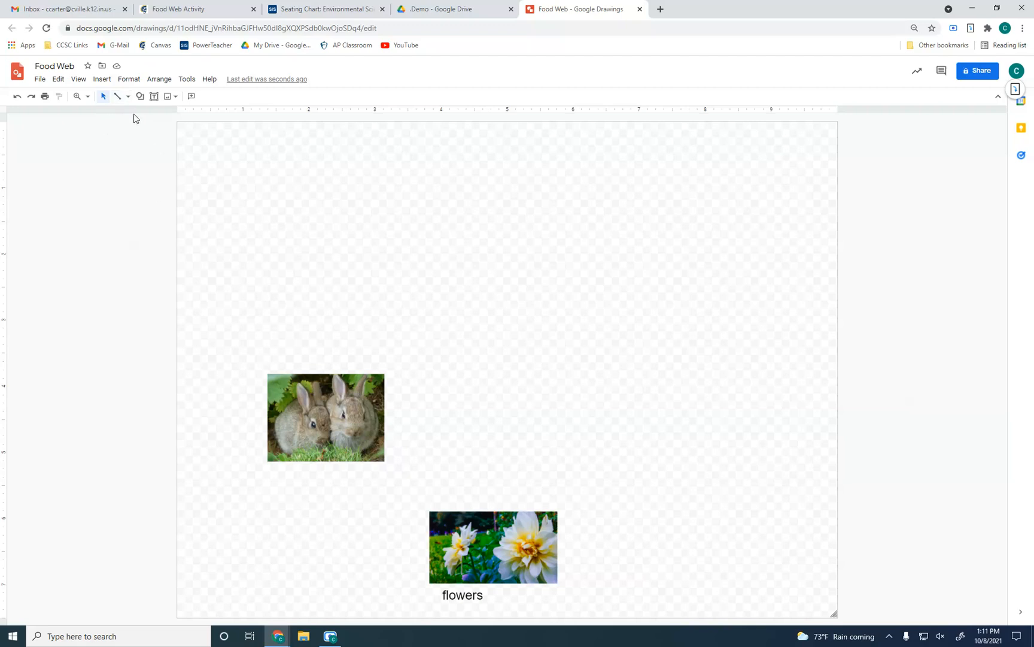
- Draw a dotted dark green line from the rabbit picture to the flower picture, removing any stray line beside the canvas
{"action": "left_click", "coordinate": [117, 97]}
{"action": "mouse_move", "coordinate": [389, 464]}
{"action": "left_mouse_down"}
{"action": "mouse_move", "coordinate": [429, 496]}
{"action": "mouse_move", "coordinate": [430, 510]}
{"action": "left_mouse_up"}
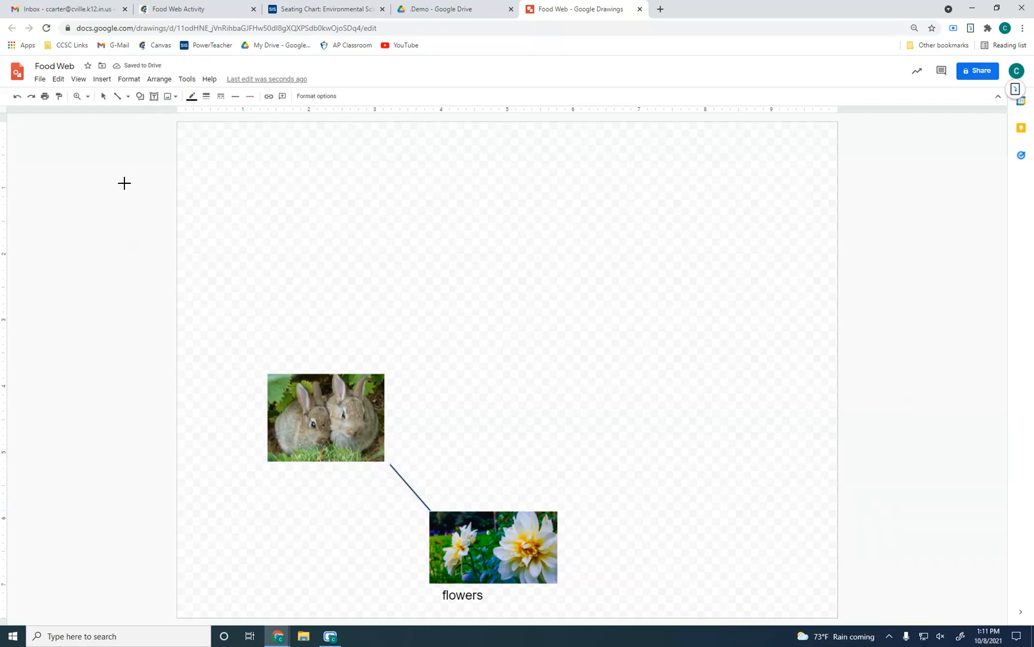
{"action": "left_click", "coordinate": [222, 97]}
{"action": "left_click", "coordinate": [245, 127]}
{"action": "left_click", "coordinate": [191, 99]}
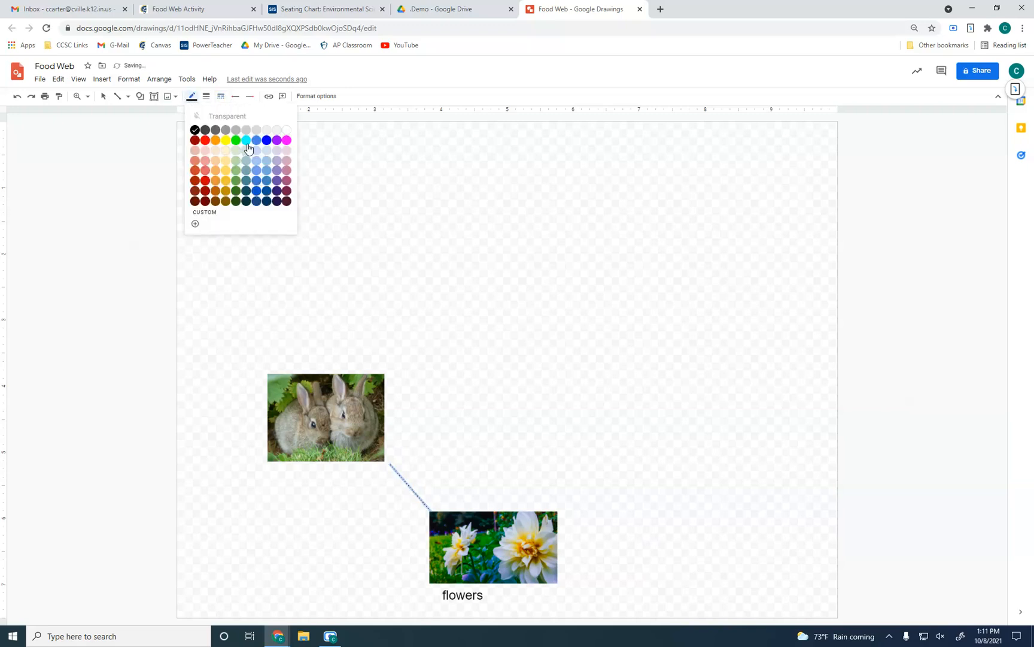
{"action": "left_click", "coordinate": [236, 193]}
{"action": "left_click", "coordinate": [112, 243]}
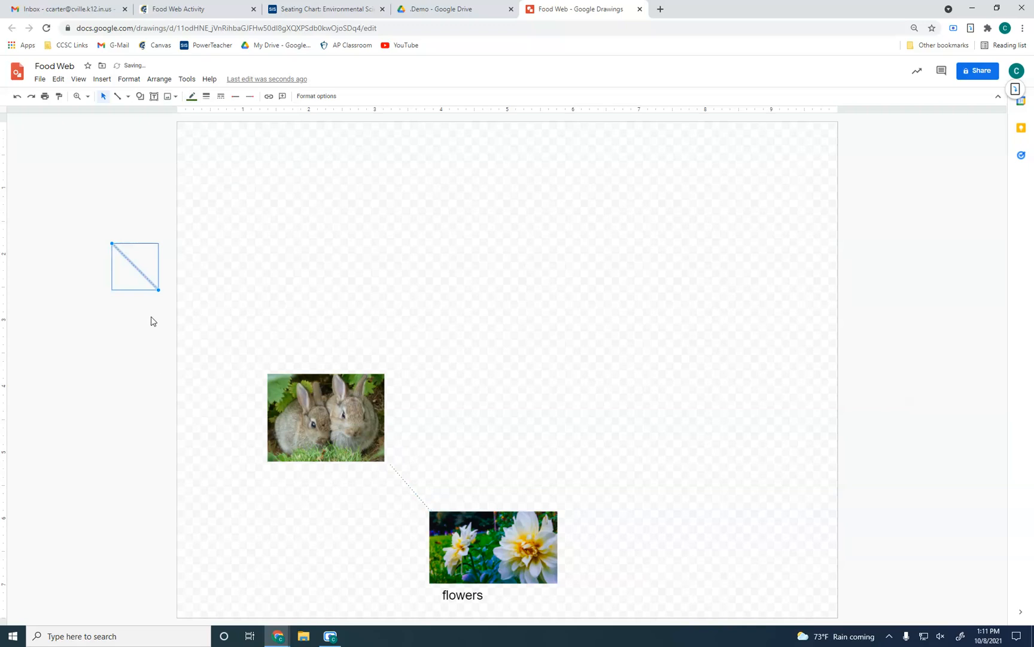
{"action": "key", "text": "Delete"}
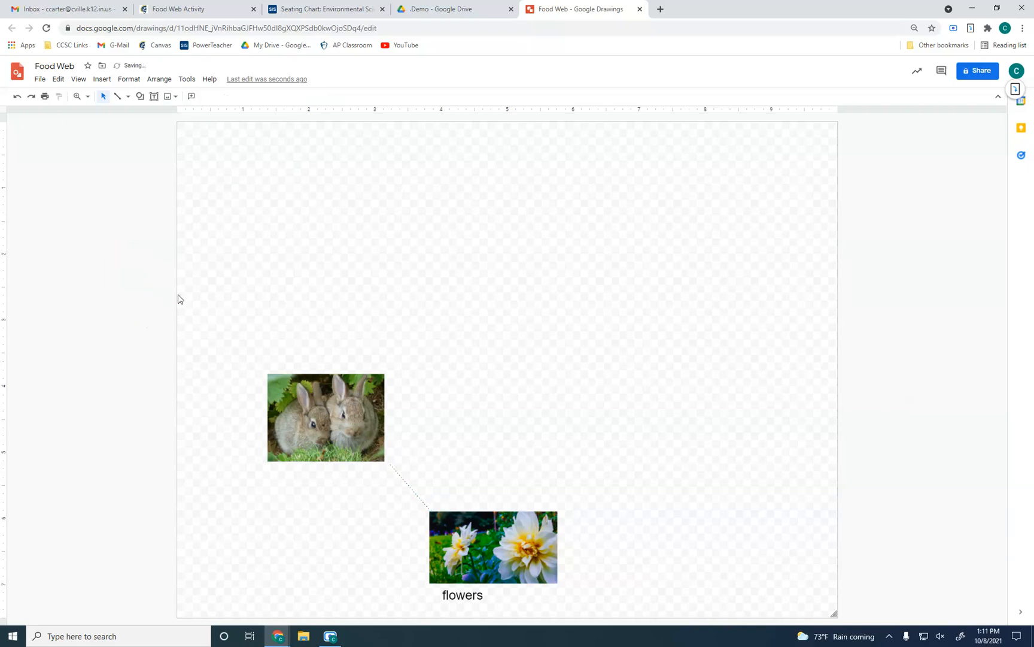
- Extend the dotted line's upper end to the corner of the rabbit picture and increase its line weight
{"action": "left_click", "coordinate": [402, 477]}
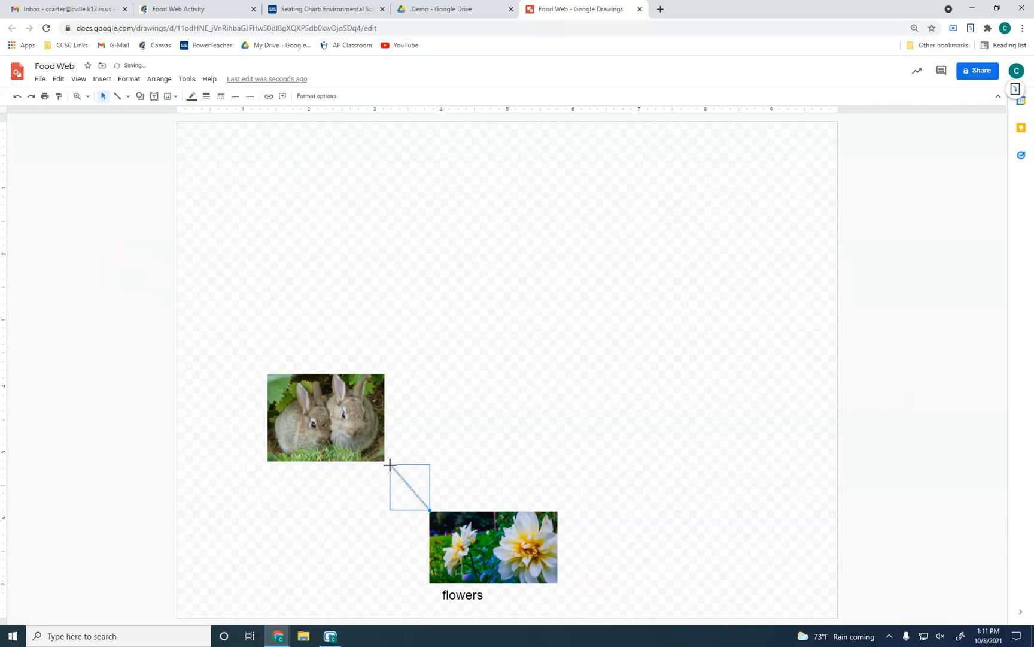
{"action": "left_click_drag", "start_coordinate": [380, 455], "coordinate": [383, 458]}
{"action": "left_click", "coordinate": [206, 96]}
{"action": "left_click", "coordinate": [222, 163]}
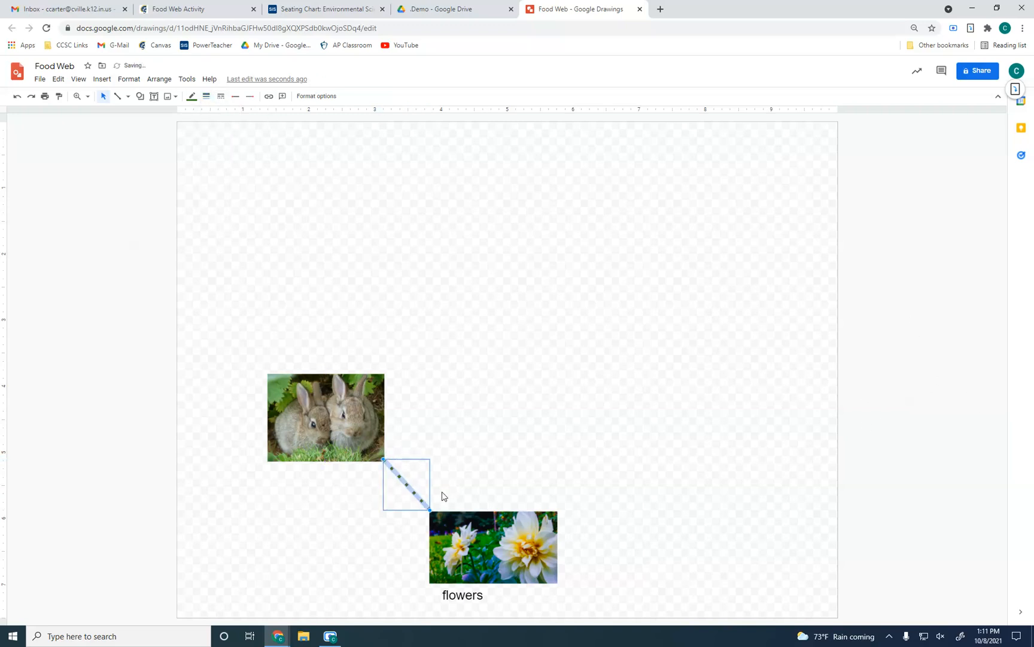
- Duplicate the dotted green line and lay the copy horizontally, about 0.8 inch long, in the canvas's lower-left area as a key entry
{"action": "left_click", "coordinate": [214, 578]}
{"action": "key", "text": "ctrl+v"}
{"action": "left_click", "coordinate": [423, 493]}
{"action": "left_click_drag", "start_coordinate": [426, 487], "coordinate": [334, 546]}
{"action": "left_click", "coordinate": [729, 415]}
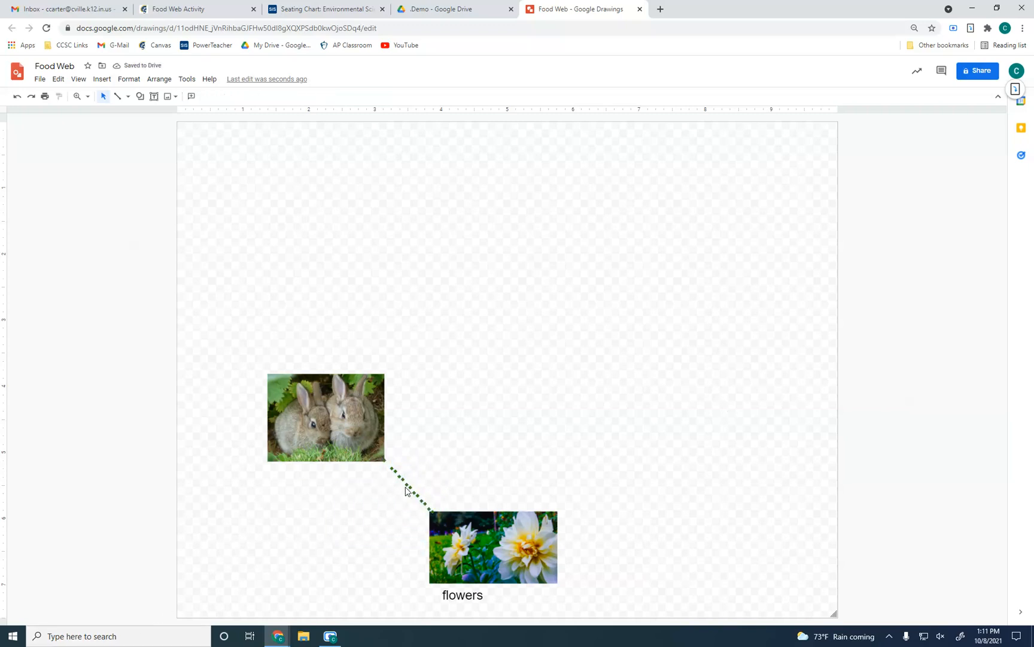
{"action": "left_click_drag", "start_coordinate": [410, 491], "coordinate": [206, 542]}
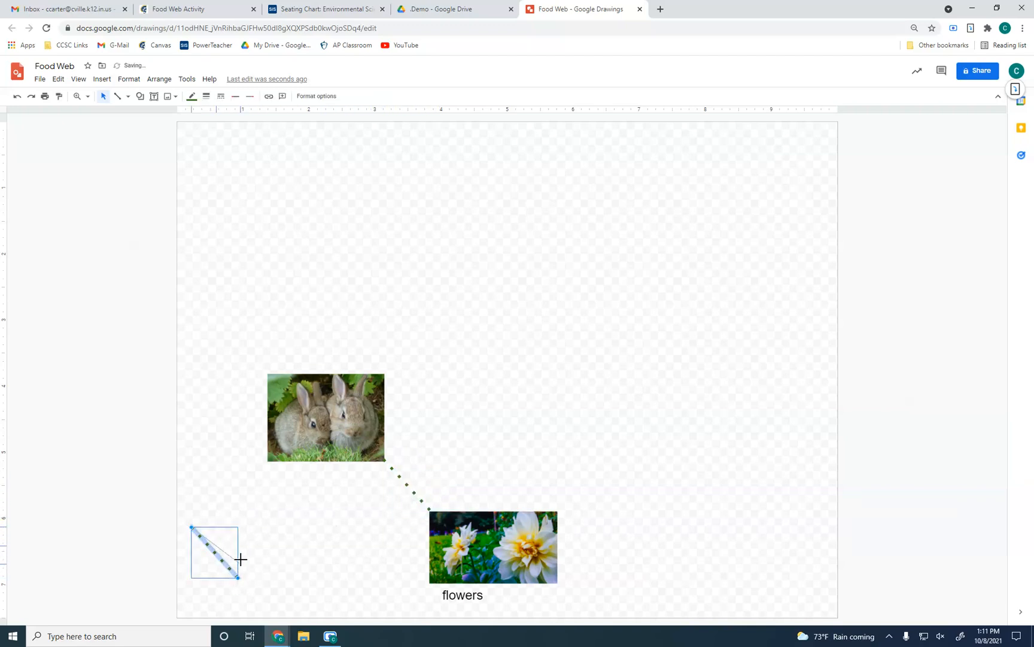
{"action": "left_click_drag", "start_coordinate": [243, 527], "coordinate": [245, 527]}
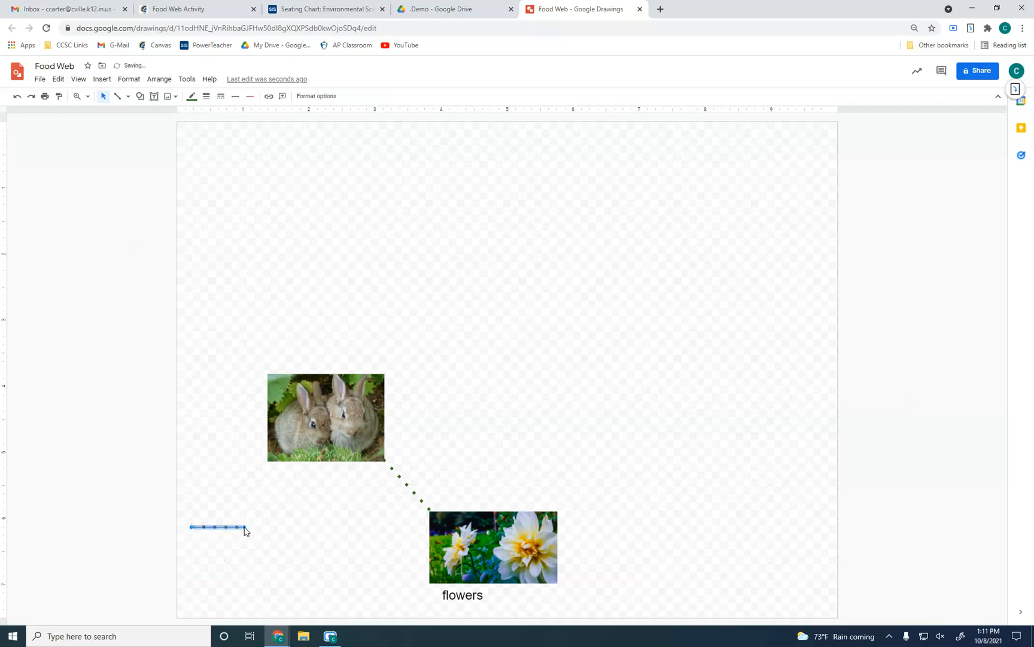
{"action": "left_click", "coordinate": [107, 453]}
- Add a font size 10 text box reading "herbivores" just right of the dotted key line, correcting its spelling with the suggestion
{"action": "left_click", "coordinate": [154, 95]}
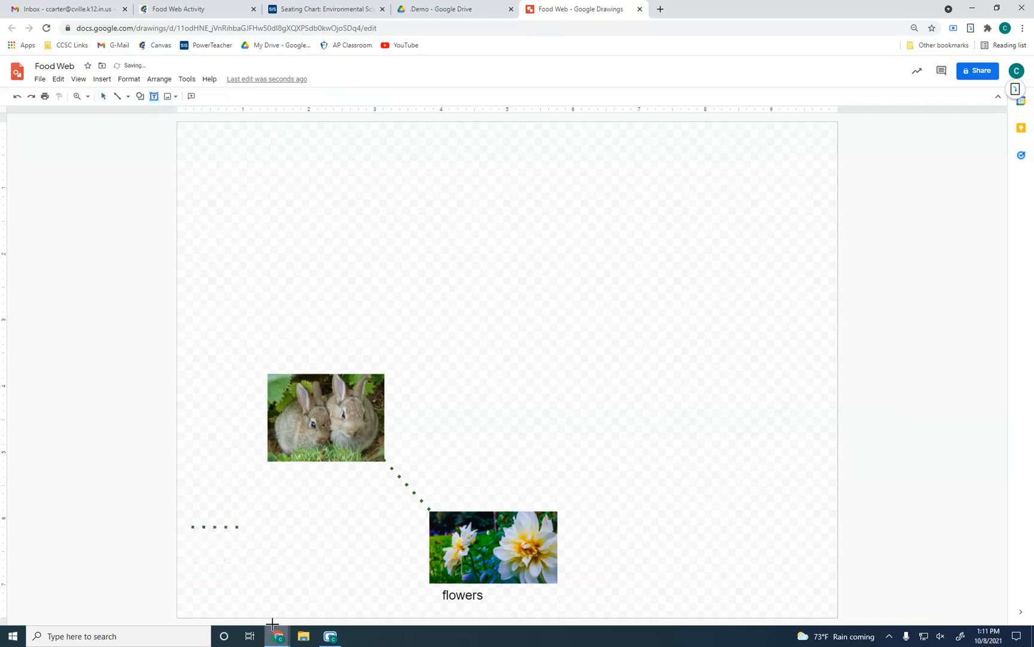
{"action": "left_click", "coordinate": [189, 514]}
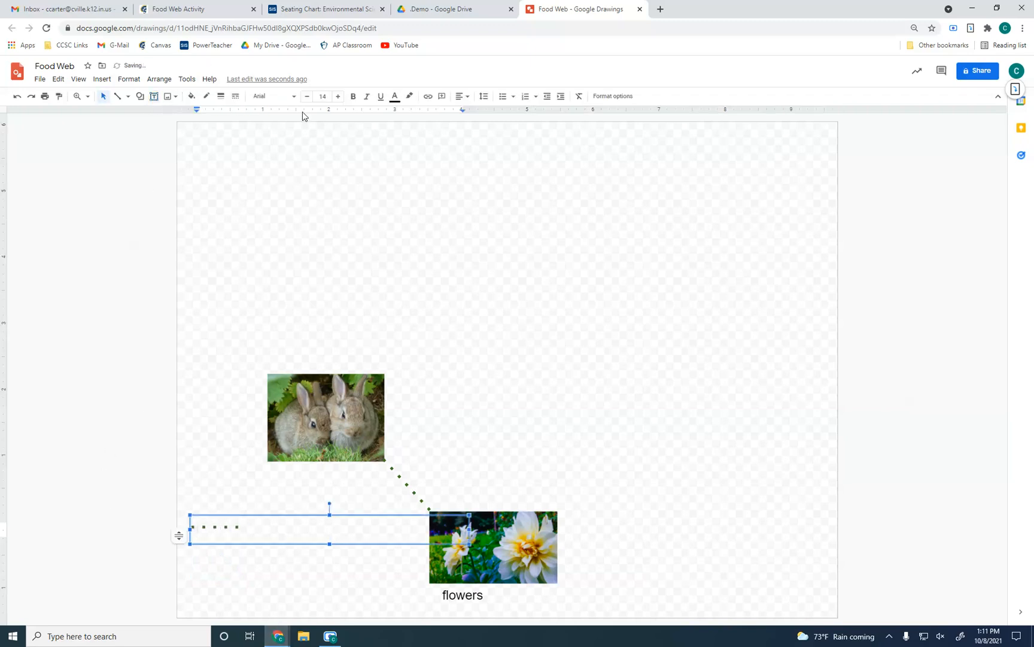
{"action": "left_click", "coordinate": [306, 98]}
{"action": "left_click", "coordinate": [306, 97]}
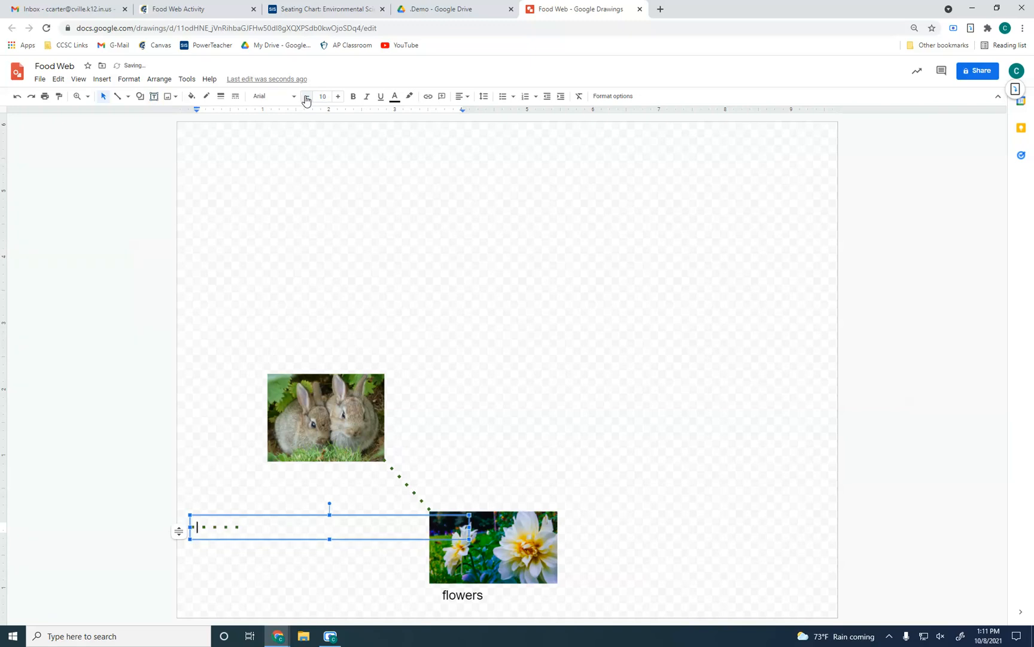
{"action": "type", "text": "herbivoe"}
{"action": "left_click", "coordinate": [190, 527]}
{"action": "left_click_drag", "start_coordinate": [257, 532], "coordinate": [248, 531]}
{"action": "right_click", "coordinate": [269, 528]}
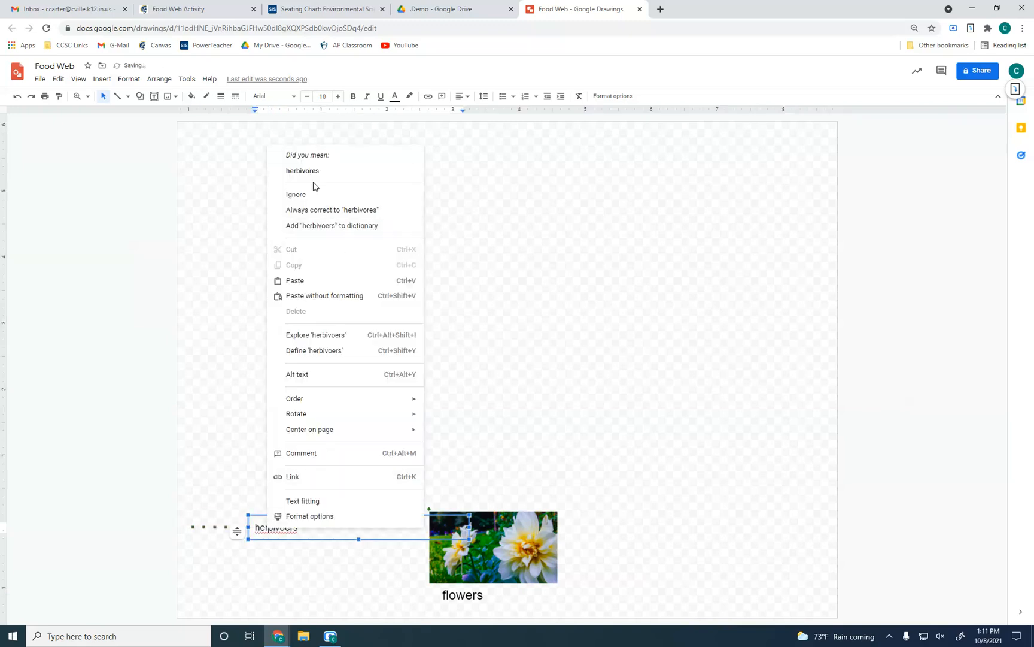
{"action": "left_click", "coordinate": [302, 170]}
{"action": "left_click", "coordinate": [411, 491]}
{"action": "left_click", "coordinate": [329, 509]}
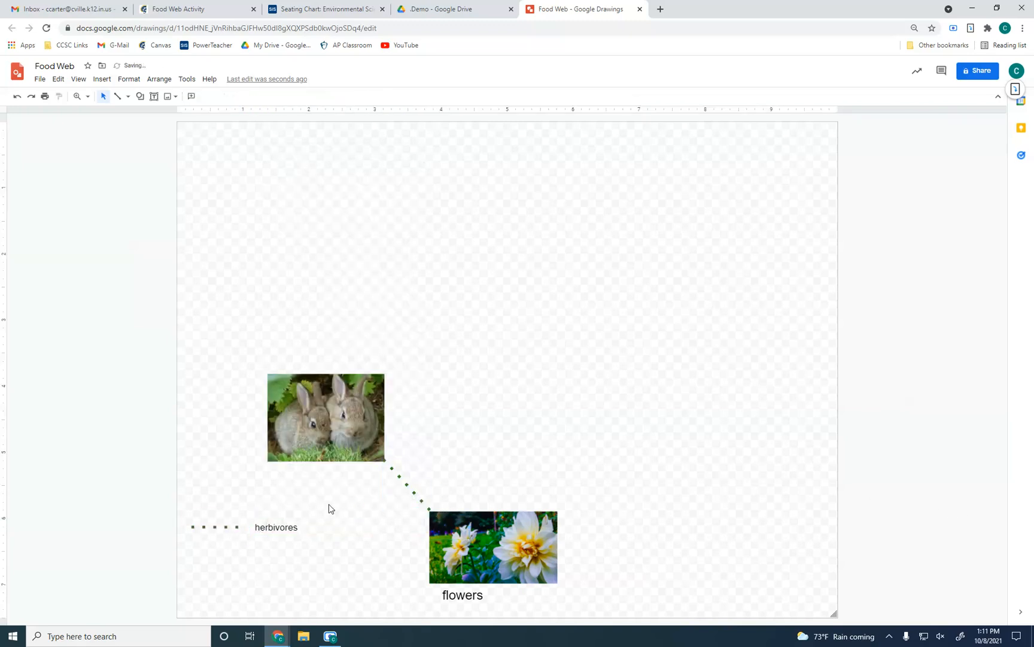
- Add a text box reading "Rabbits" directly beneath the rabbit picture
{"action": "left_click", "coordinate": [154, 96]}
{"action": "left_click_drag", "start_coordinate": [269, 468], "coordinate": [363, 478]}
{"action": "type", "text": "rabbits"}
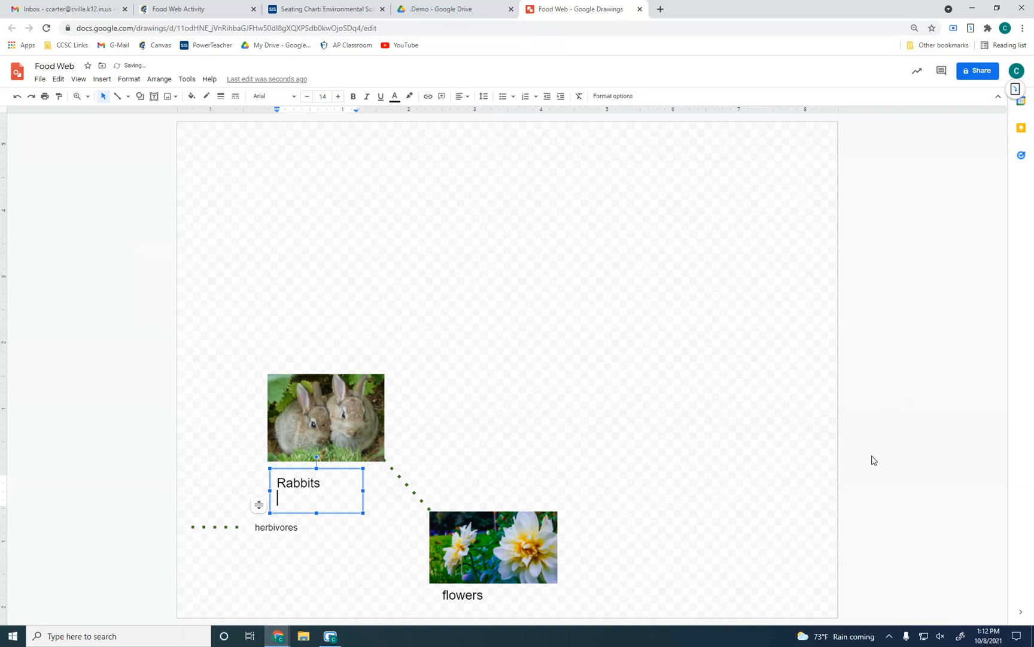
{"action": "left_click", "coordinate": [37, 393]}
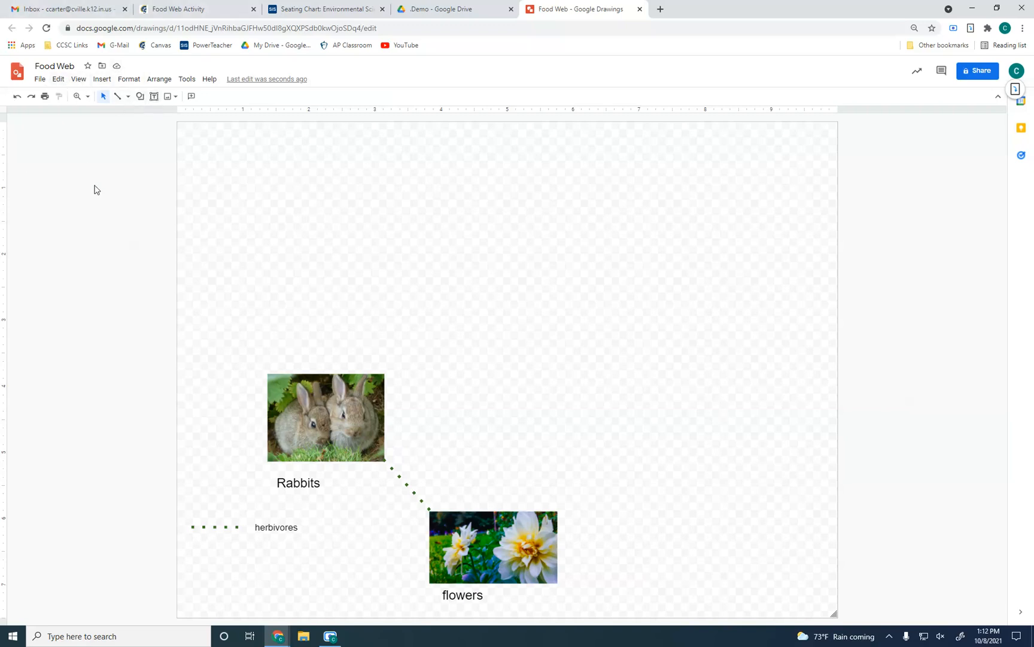
- Search the web for "wolf" images and insert the picture of a wolf sitting in front of snowy trees
{"action": "left_click", "coordinate": [103, 84]}
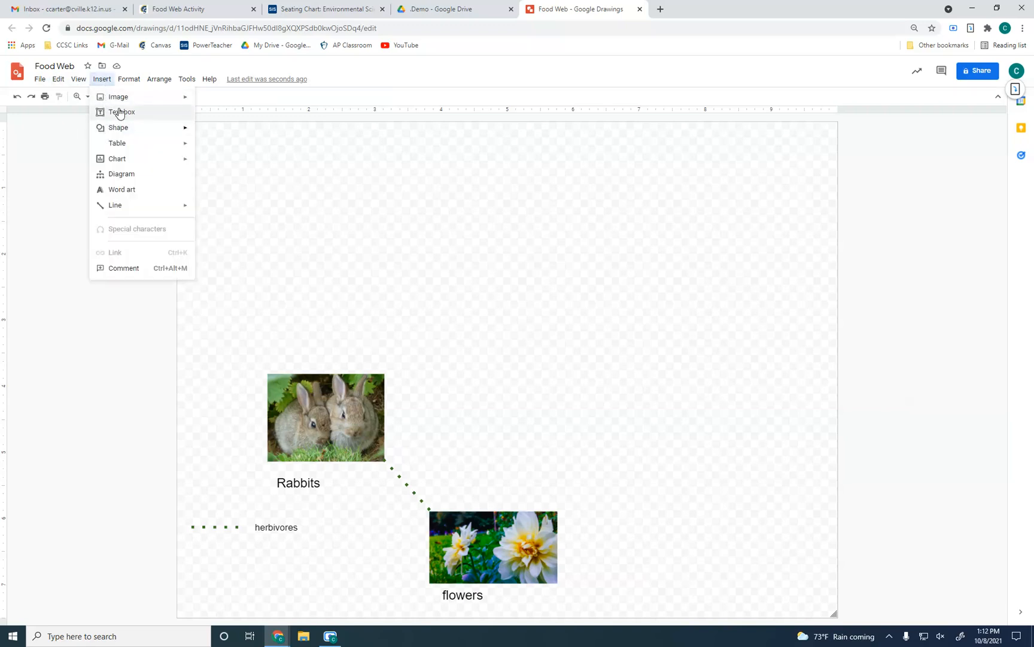
{"action": "mouse_move", "coordinate": [123, 101]}
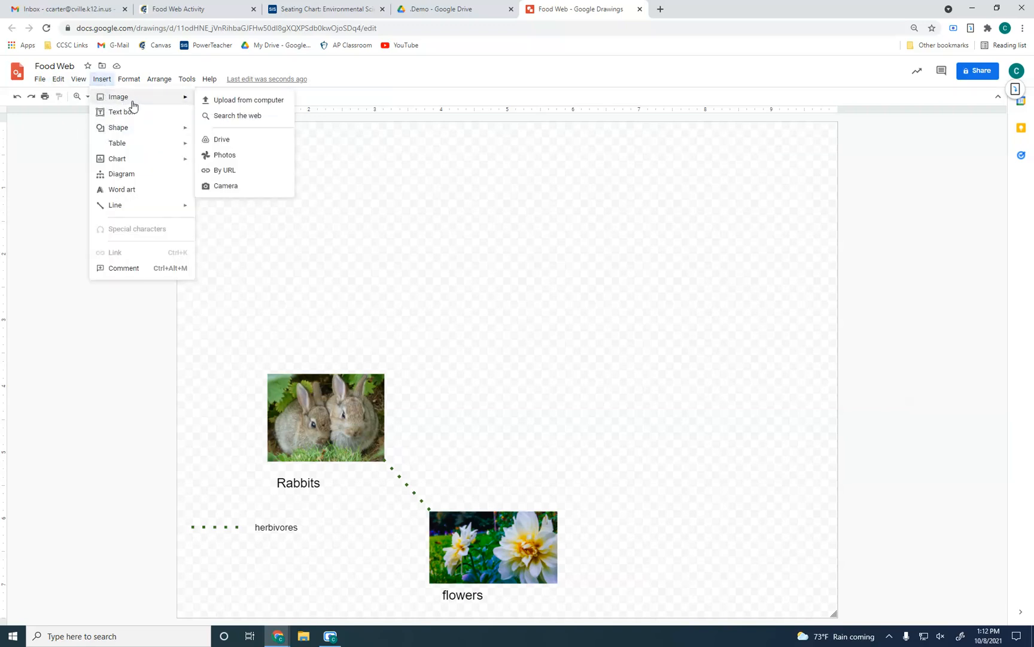
{"action": "left_click", "coordinate": [239, 116]}
{"action": "key", "text": "BackSpace"}
{"action": "key", "text": "BackSpace"}
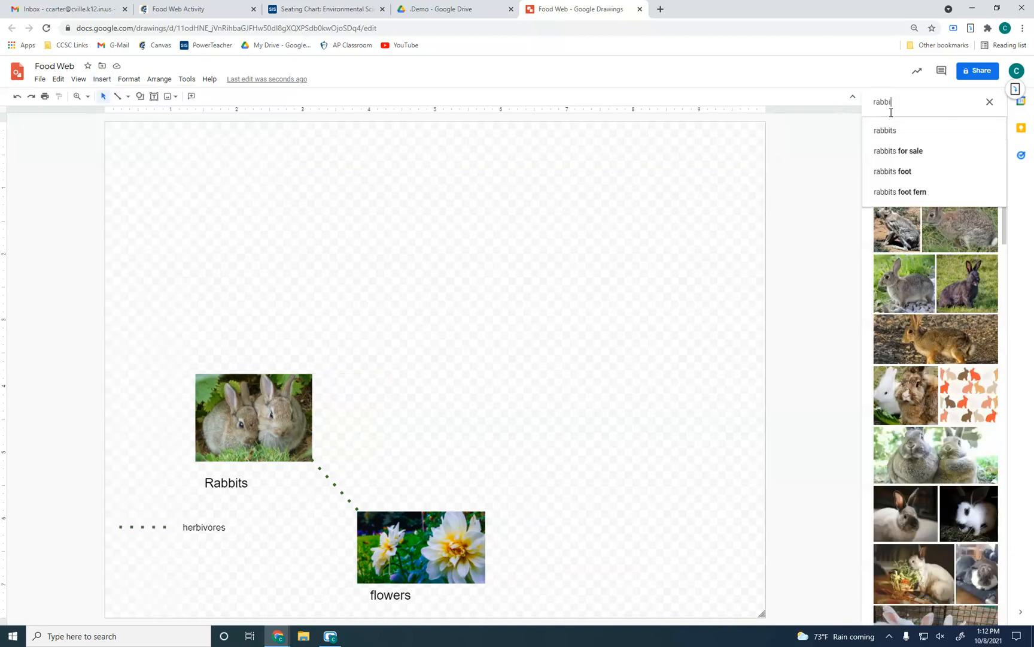
{"action": "key", "text": "BackSpace"}
{"action": "key", "text": "BackSpace"}
{"action": "type", "text": "wolf"}
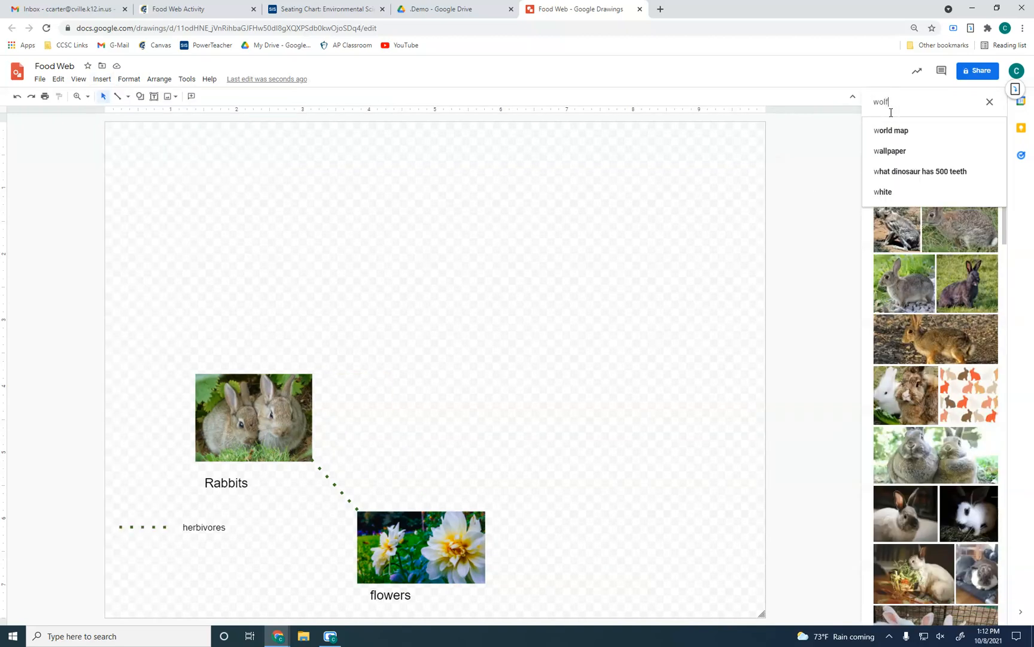
{"action": "key", "text": "Return"}
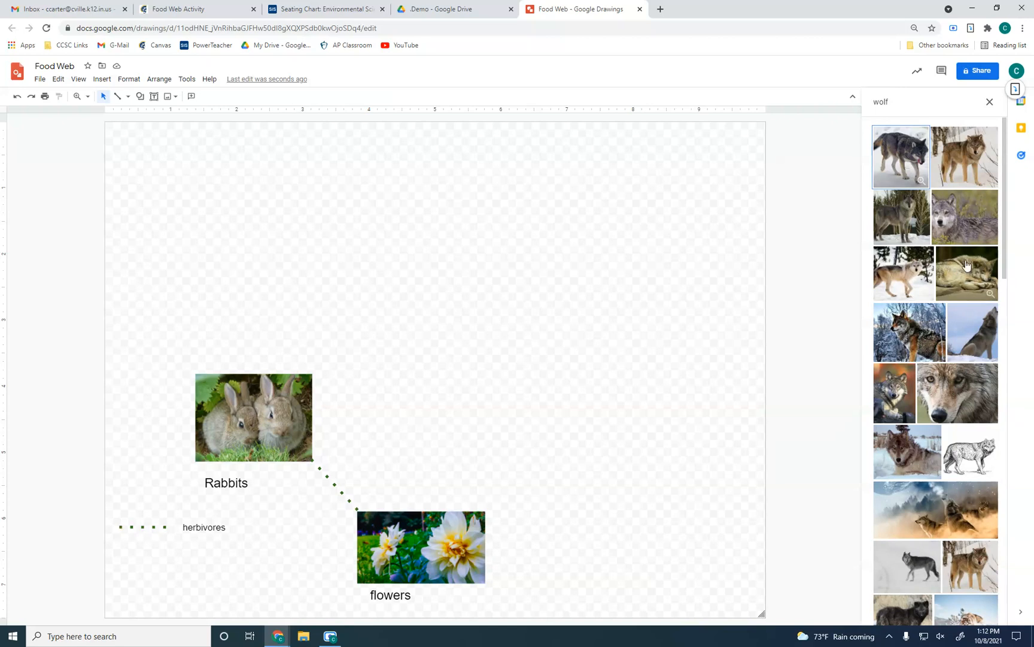
{"action": "left_click", "coordinate": [899, 340]}
{"action": "left_click", "coordinate": [987, 616]}
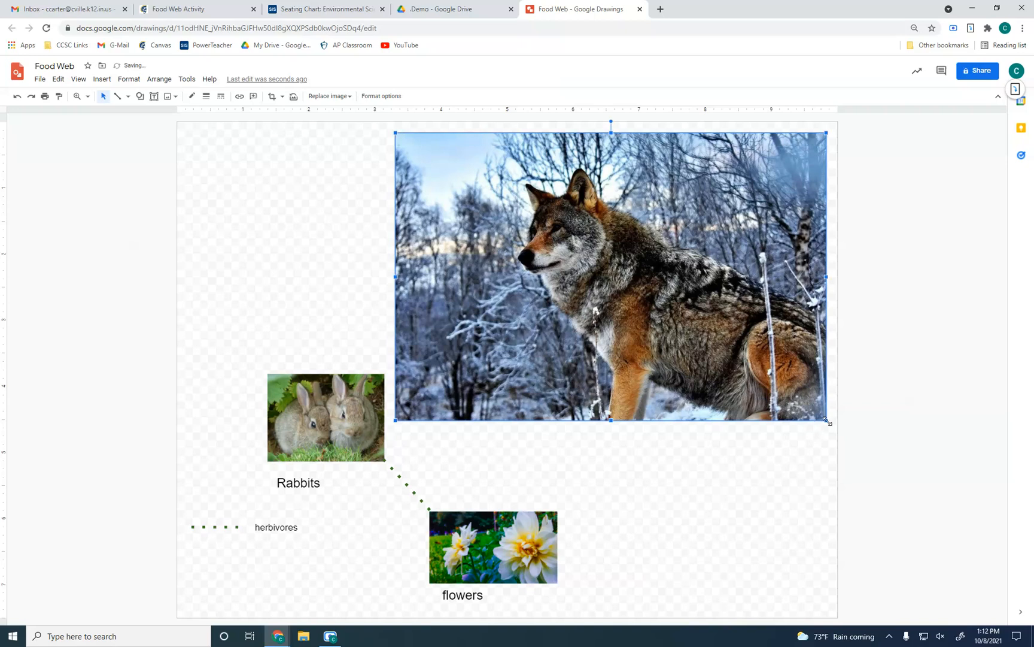
- Shrink the wolf picture to about 1.7 inches wide above the rabbits and label it "Wolf" with a narrow text box beneath
{"action": "left_click_drag", "start_coordinate": [826, 421], "coordinate": [508, 208]}
{"action": "left_click_drag", "start_coordinate": [434, 171], "coordinate": [345, 255]}
{"action": "left_click", "coordinate": [154, 96]}
{"action": "left_click", "coordinate": [261, 306]}
{"action": "type", "text": "Wolf"}
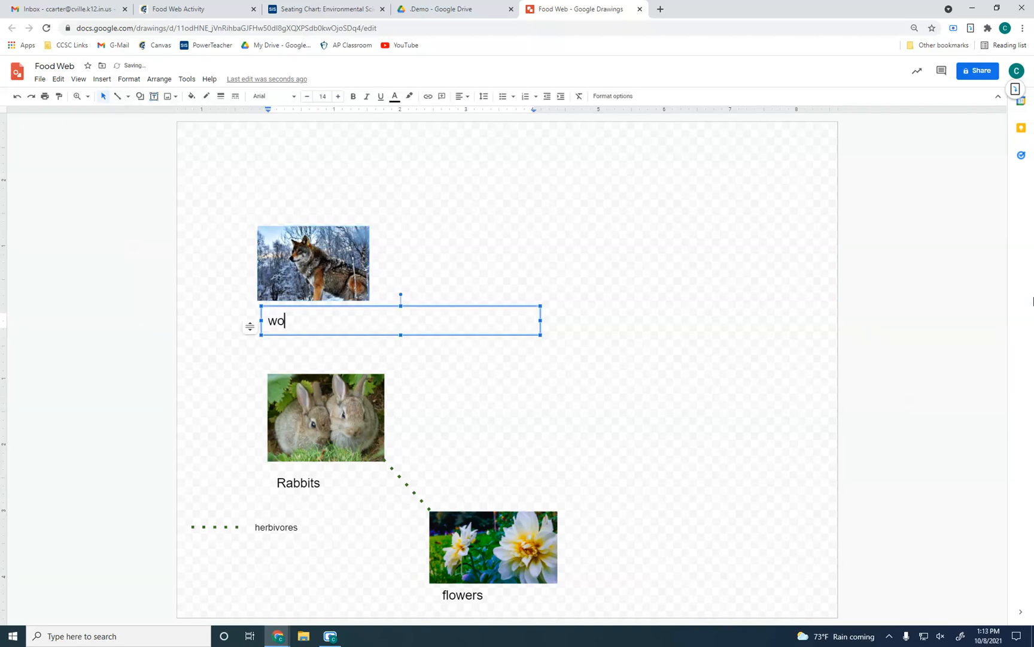
{"action": "key", "text": "Return"}
{"action": "key", "text": "BackSpace"}
{"action": "left_click_drag", "start_coordinate": [541, 319], "coordinate": [316, 320]}
{"action": "left_click", "coordinate": [180, 287]}
- Draw a solid red line from the top of the rabbit picture to the wolf picture and thicken it moderately
{"action": "left_click", "coordinate": [118, 96]}
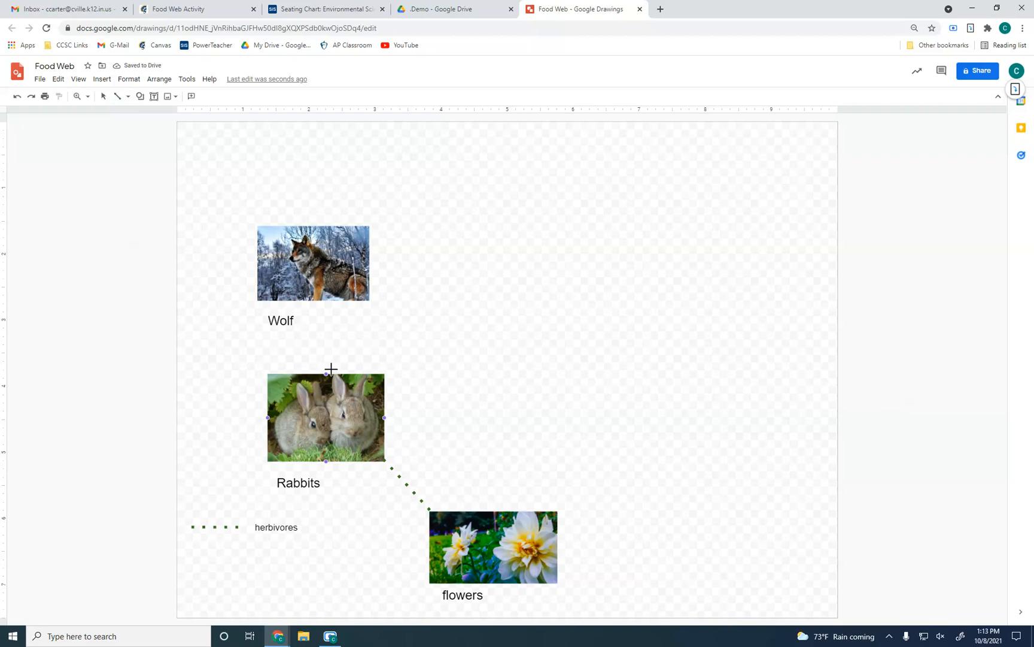
{"action": "left_click_drag", "start_coordinate": [331, 371], "coordinate": [328, 303]}
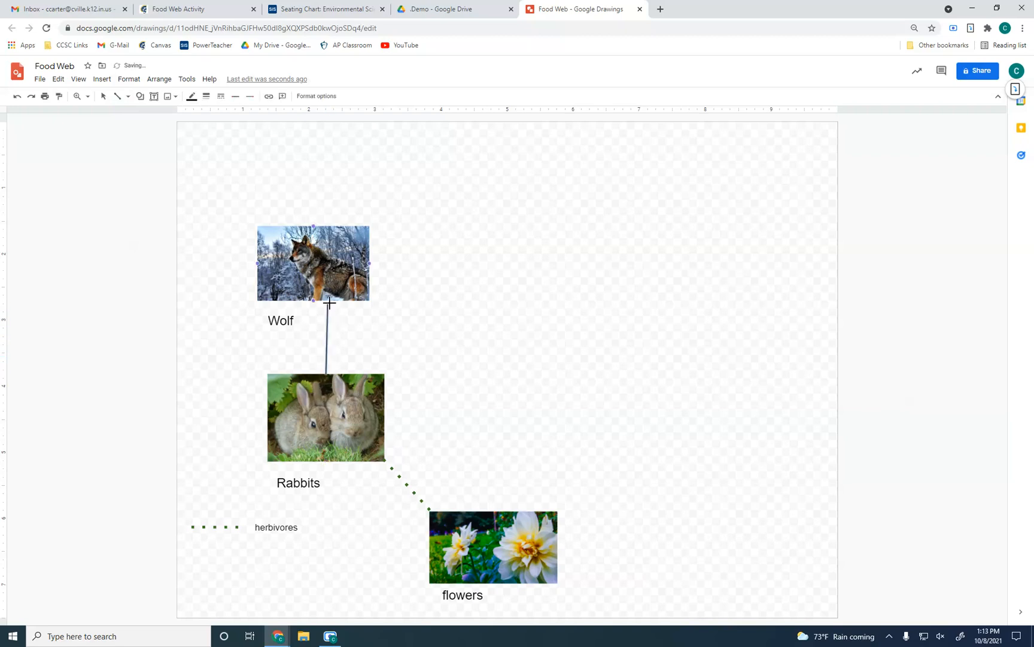
{"action": "left_click", "coordinate": [192, 96]}
{"action": "left_click", "coordinate": [208, 140]}
{"action": "left_click", "coordinate": [221, 96]}
{"action": "left_click", "coordinate": [192, 97]}
{"action": "left_click", "coordinate": [206, 96]}
{"action": "left_click", "coordinate": [220, 159]}
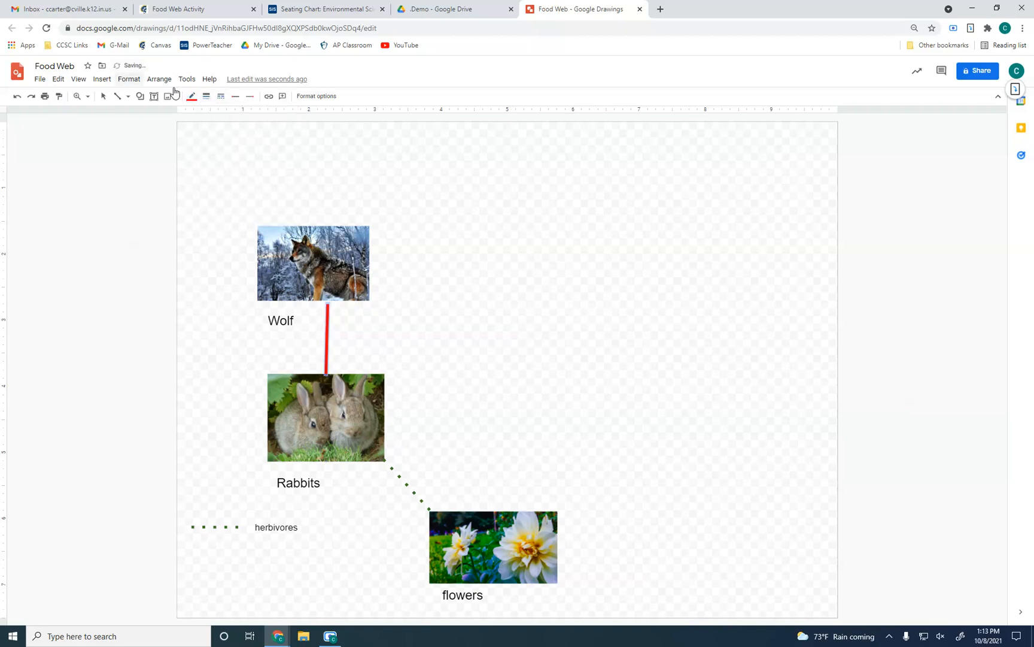
{"action": "left_click", "coordinate": [192, 97]}
{"action": "left_click", "coordinate": [206, 96]}
{"action": "left_click", "coordinate": [224, 148]}
- Duplicate the red line and lay the copy horizontally beneath the dotted herbivores key line
{"action": "key", "text": "ctrl+d"}
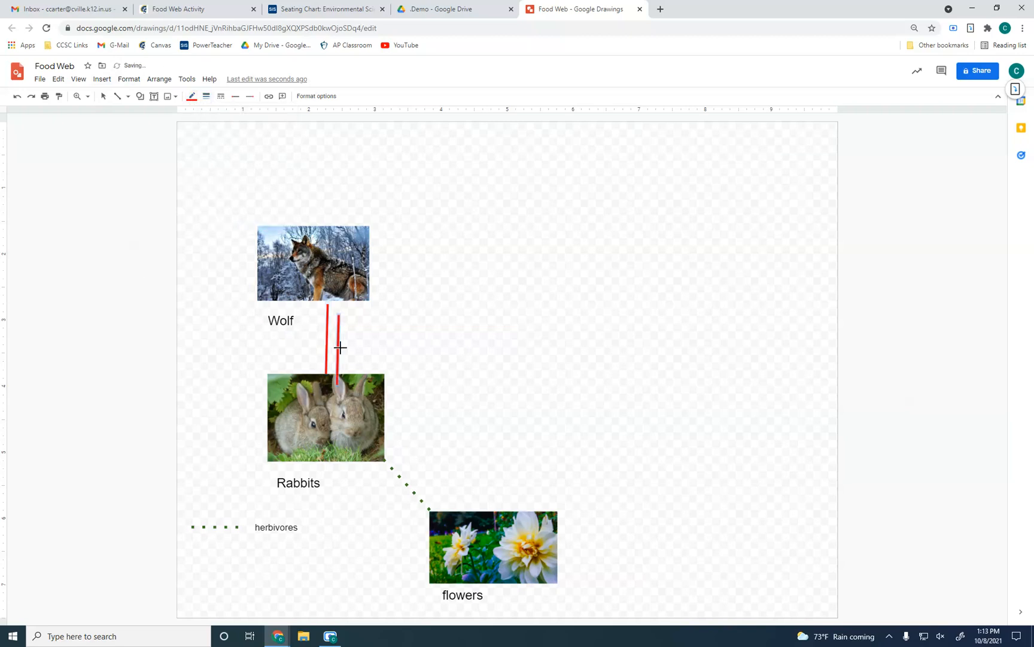
{"action": "left_click", "coordinate": [25, 255]}
{"action": "left_click_drag", "start_coordinate": [338, 341], "coordinate": [190, 543]}
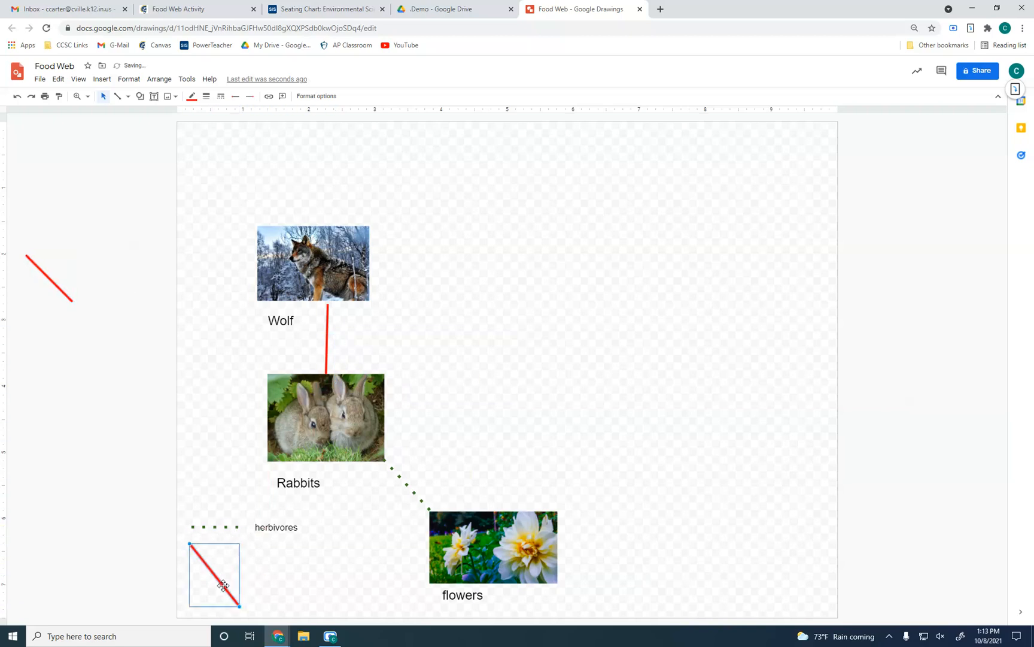
{"action": "left_click_drag", "start_coordinate": [240, 606], "coordinate": [239, 543]}
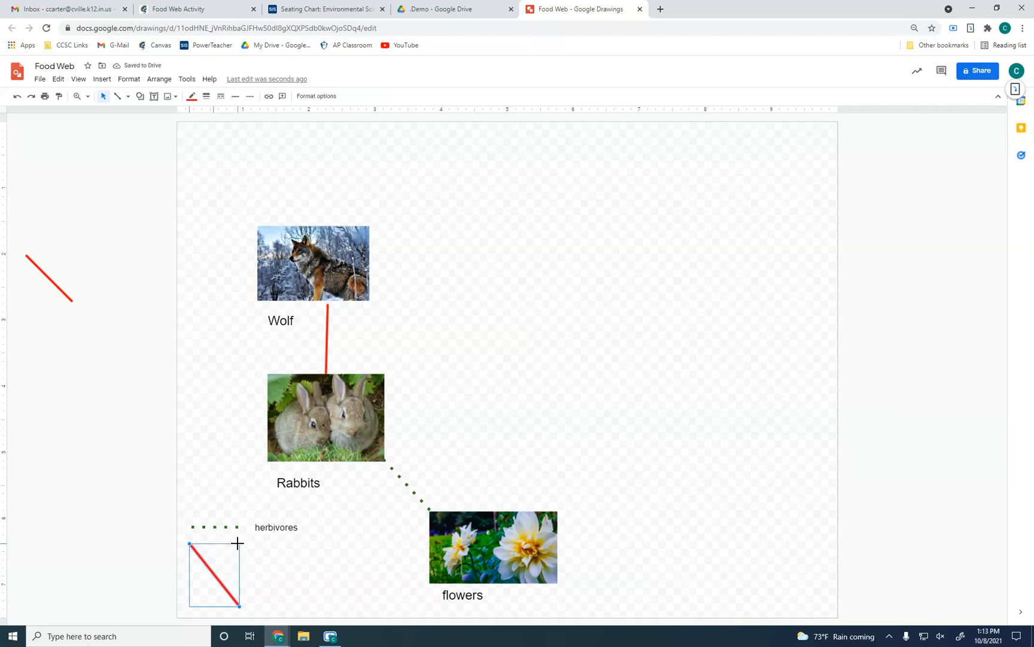
- Label the red key line "Carnivore" with a text box beside it and delete the stray red line outside the canvas
{"action": "left_click", "coordinate": [154, 97]}
{"action": "left_click_drag", "start_coordinate": [249, 538], "coordinate": [528, 564]}
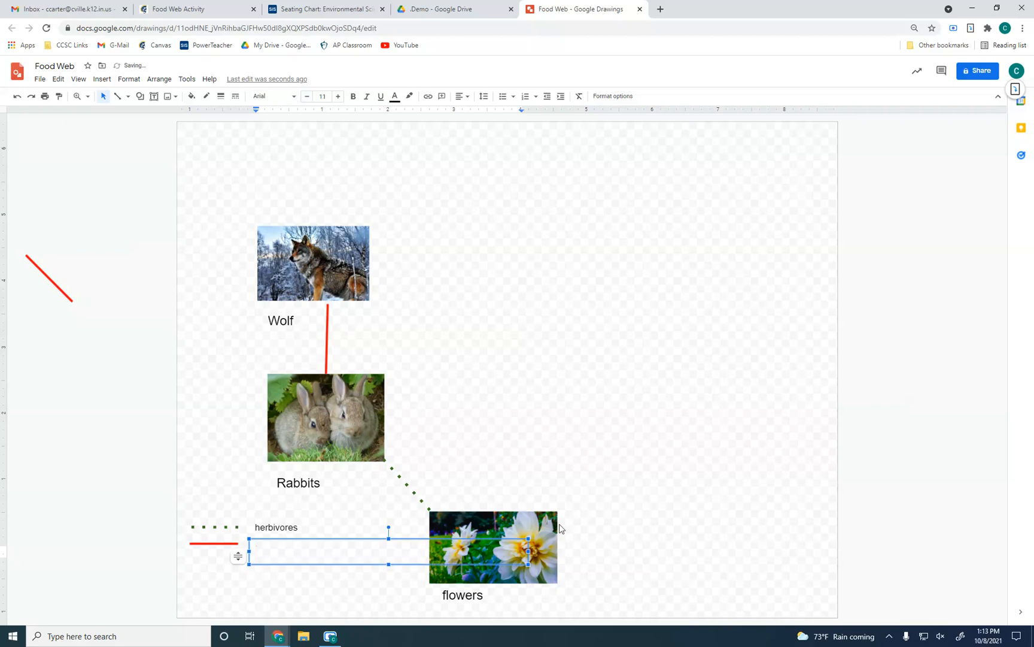
{"action": "type", "text": "carnivore"}
{"action": "key", "text": "Return"}
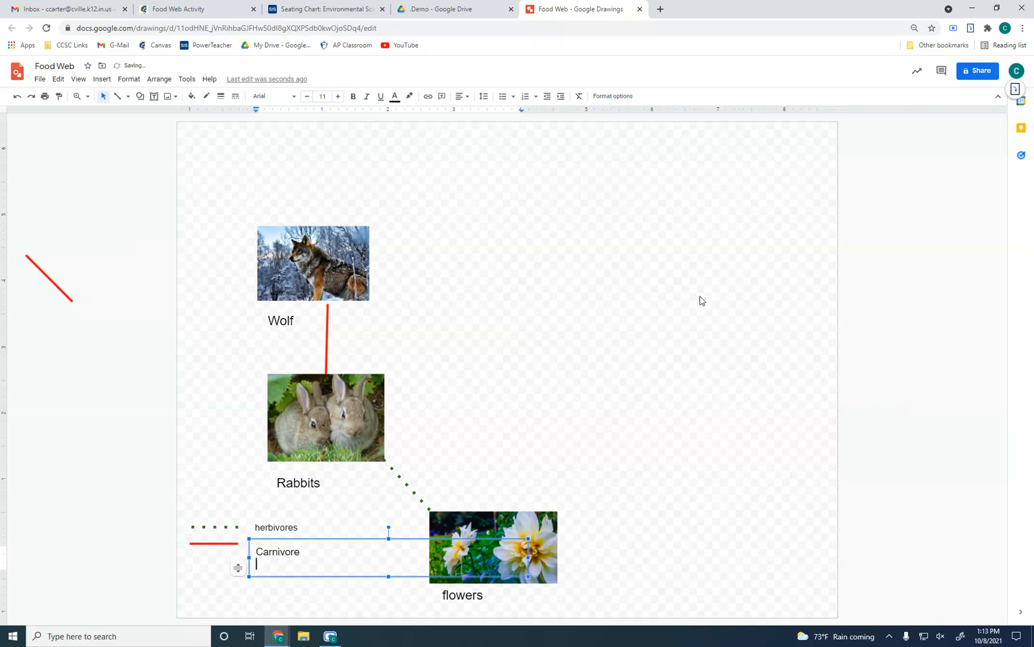
{"action": "key", "text": "BackSpace"}
{"action": "left_click", "coordinate": [83, 424]}
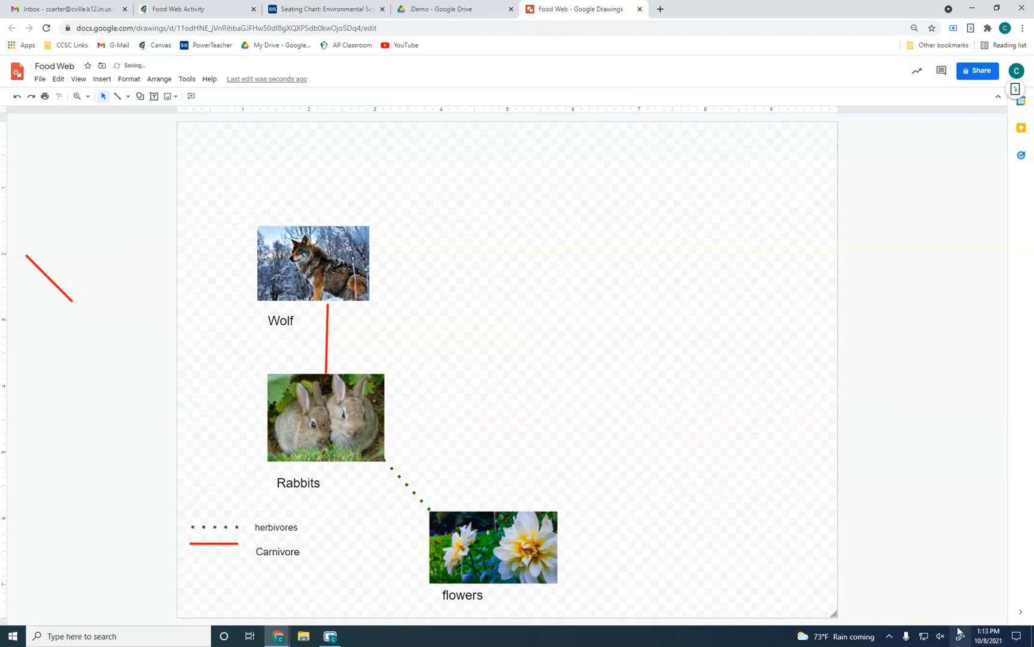
{"action": "left_click", "coordinate": [48, 277]}
{"action": "key", "text": "Delete"}
- Switch to Canvas, view the Unit 3 Slides and Videos page from the course home, and expand the 10/04 Evolution video preview
{"action": "left_click", "coordinate": [178, 9]}
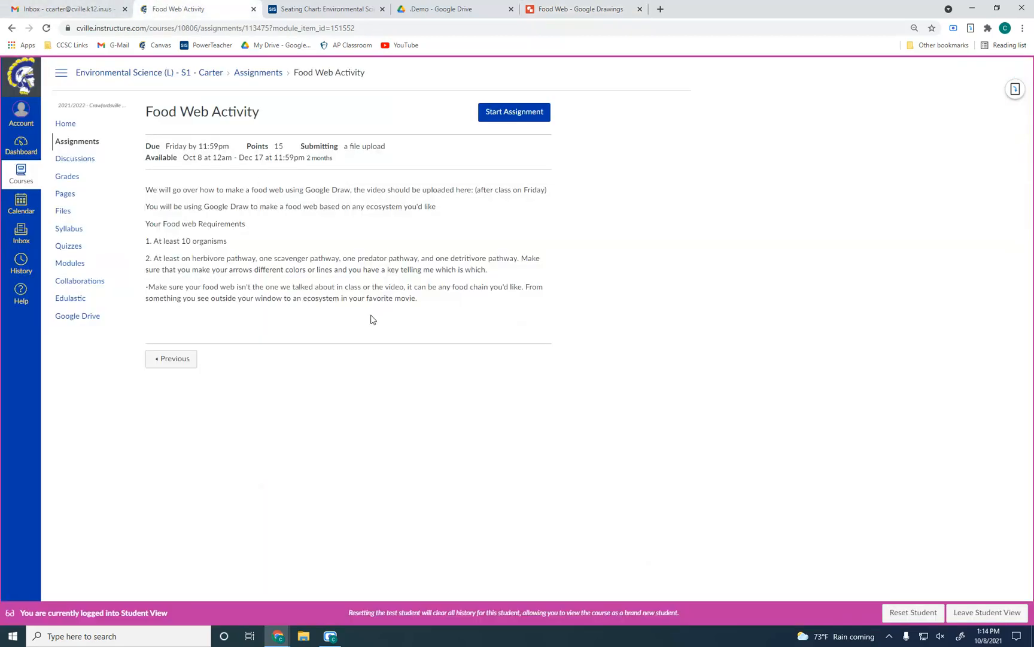
{"action": "left_click", "coordinate": [100, 128]}
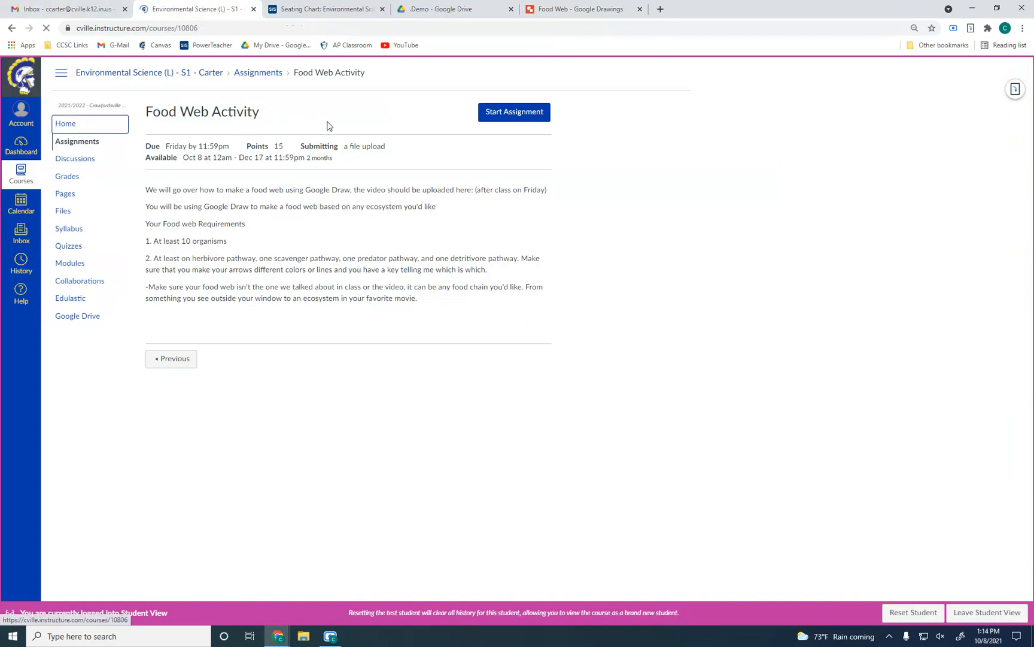
{"action": "left_click", "coordinate": [216, 294]}
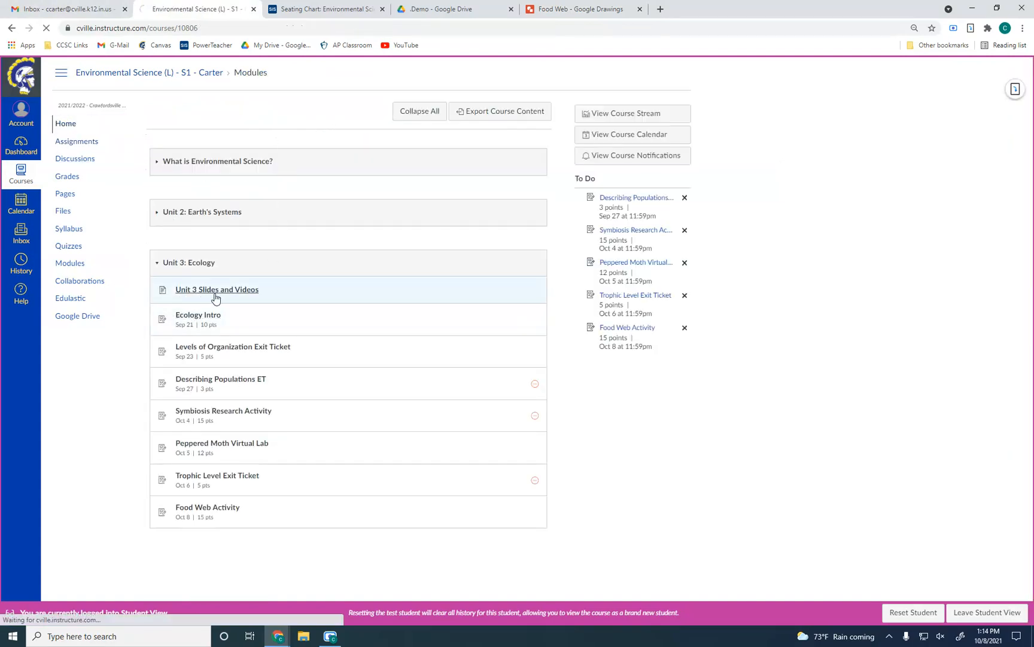
{"action": "scroll", "coordinate": [355, 249], "scroll_direction": "down", "scroll_amount": 7}
{"action": "scroll", "coordinate": [328, 494], "scroll_direction": "down", "scroll_amount": 5}
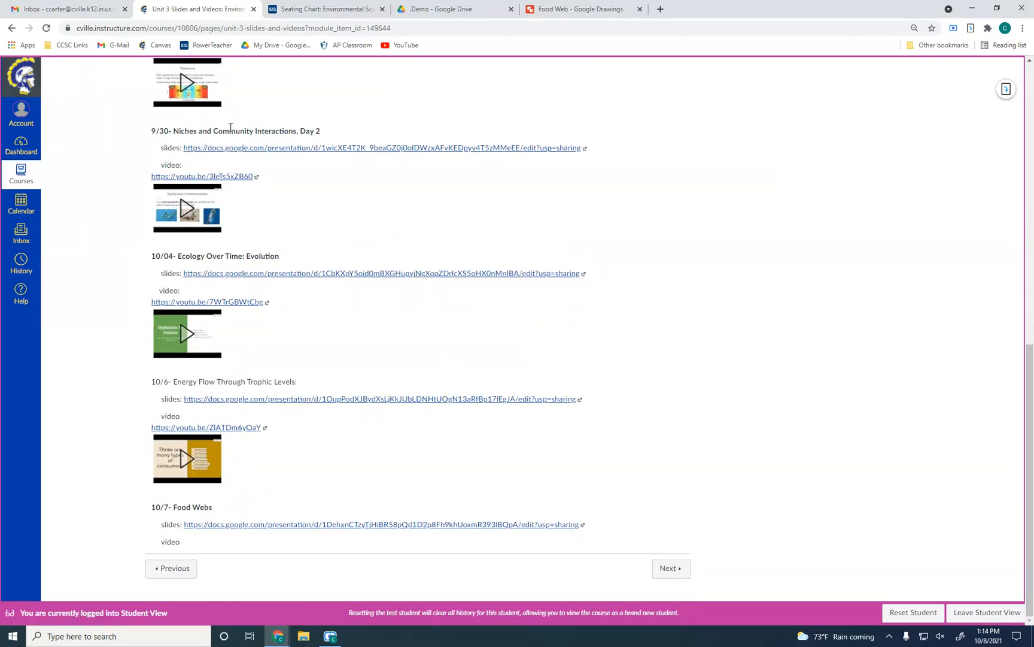
{"action": "scroll", "coordinate": [228, 133], "scroll_direction": "up", "scroll_amount": 1}
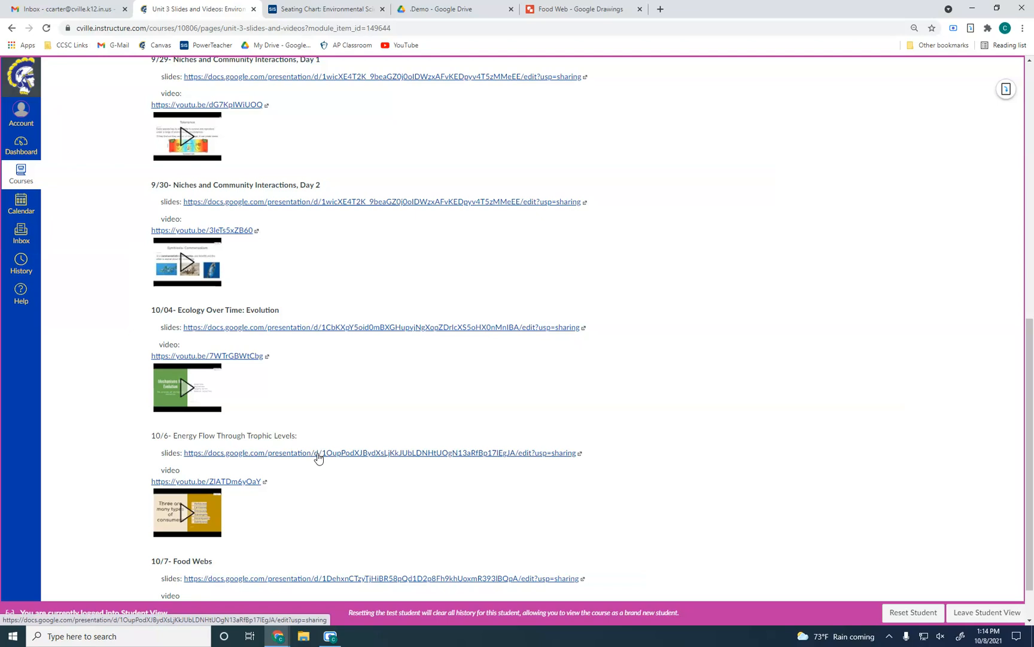
{"action": "left_click", "coordinate": [188, 388]}
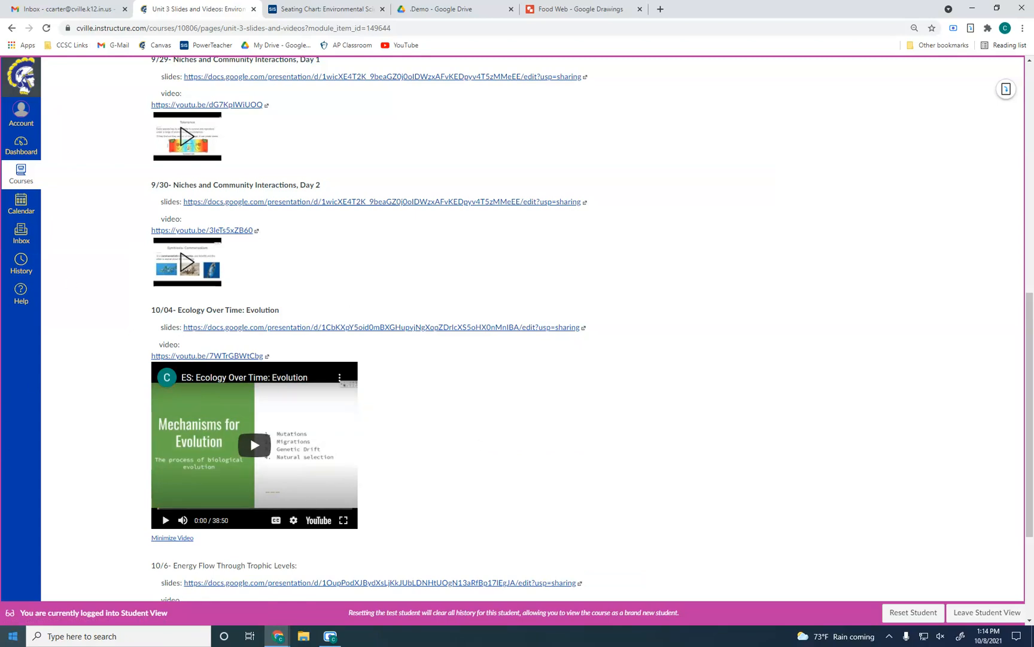
- Look at the Food Web drawing and the .Demo folder in Google Drive where it is stored
{"action": "left_click", "coordinate": [562, 8]}
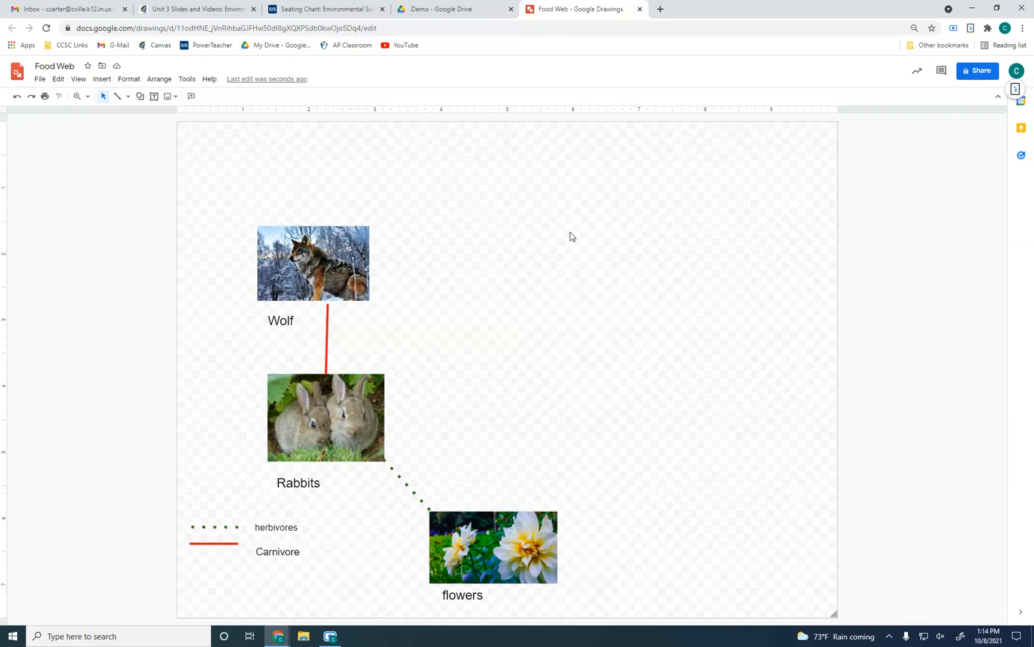
{"action": "left_click", "coordinate": [461, 9]}
{"action": "left_click", "coordinate": [564, 8]}
{"action": "left_click", "coordinate": [466, 7]}
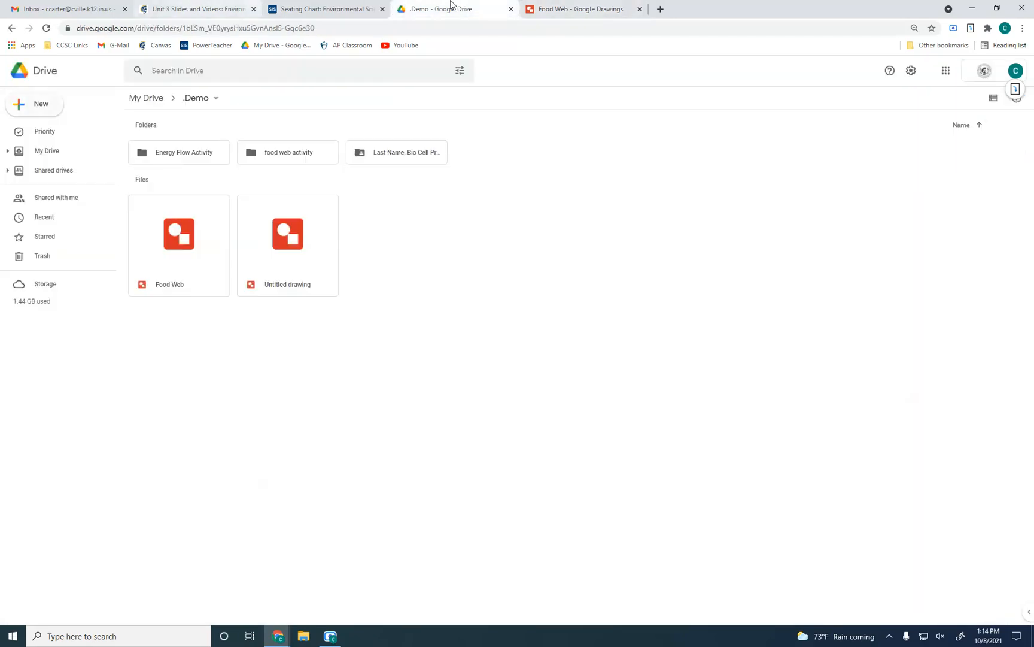
- Start the Food Web Activity submission in Canvas with the Google Drive option, and switch back to the Food Web drawing
{"action": "left_click", "coordinate": [226, 8]}
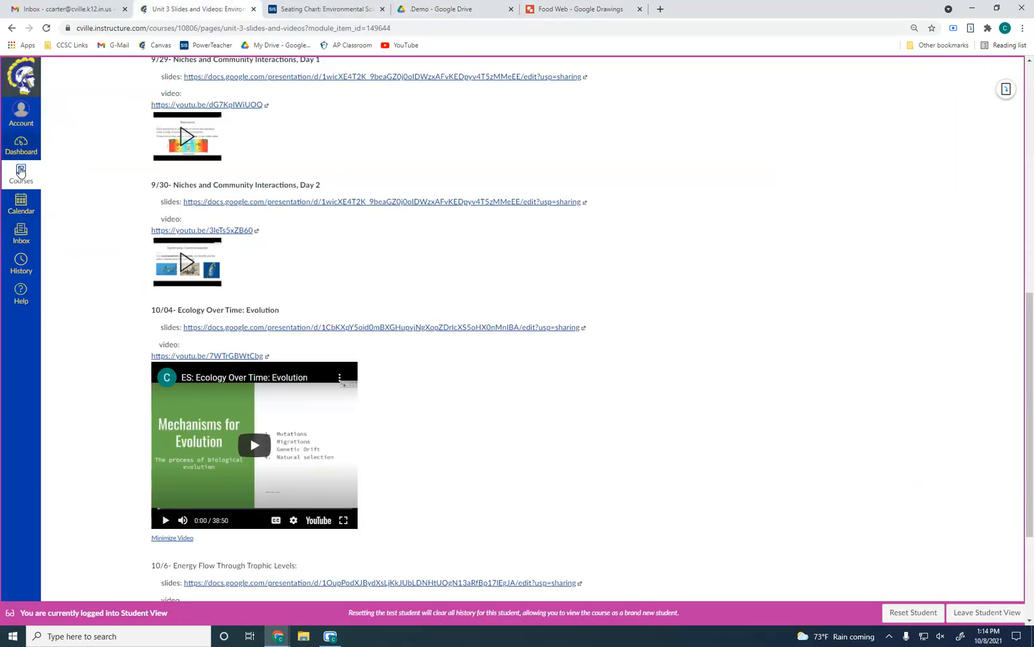
{"action": "left_click", "coordinate": [87, 126]}
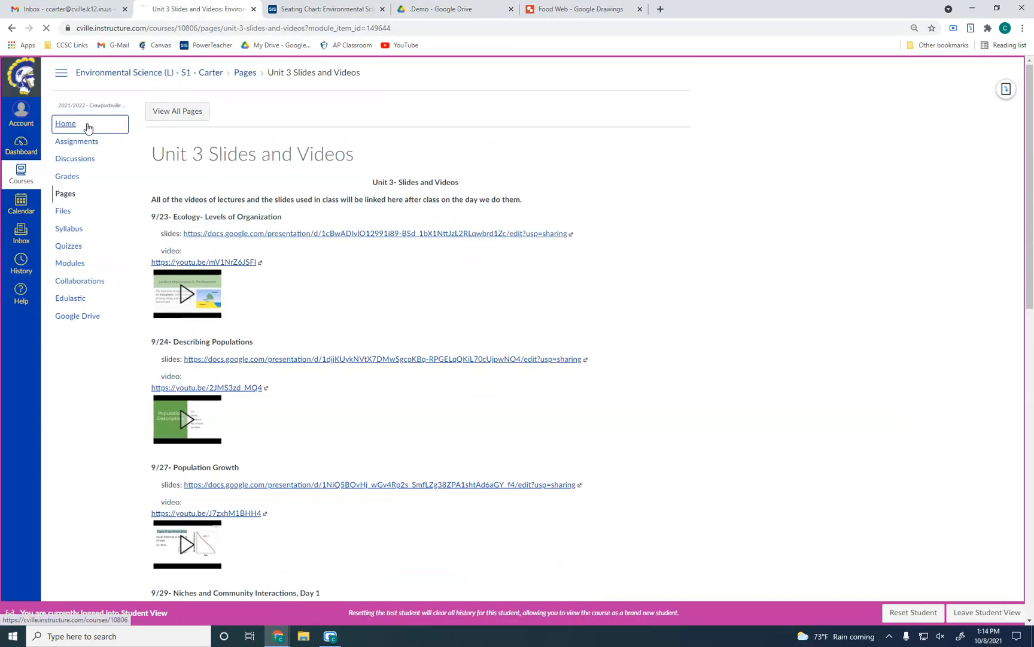
{"action": "left_click", "coordinate": [205, 508]}
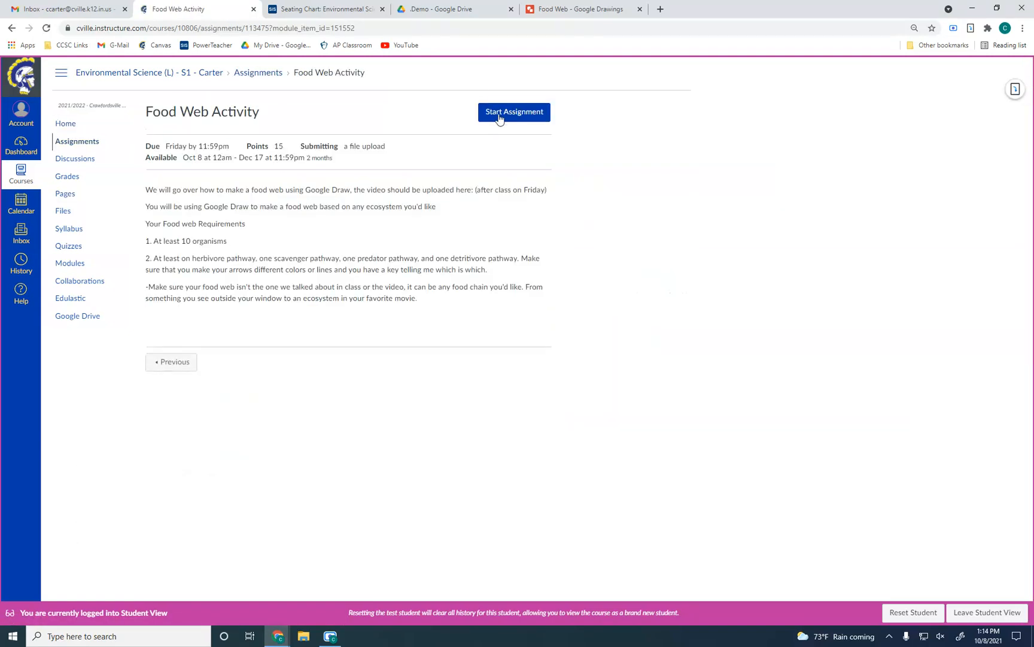
{"action": "left_click", "coordinate": [502, 118]}
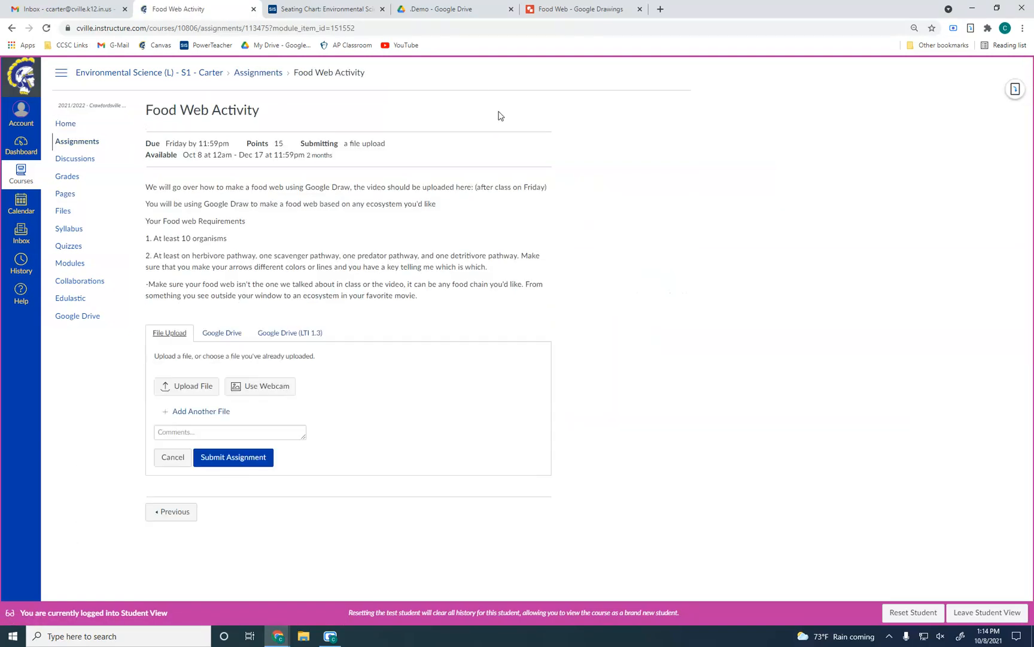
{"action": "left_click", "coordinate": [228, 333]}
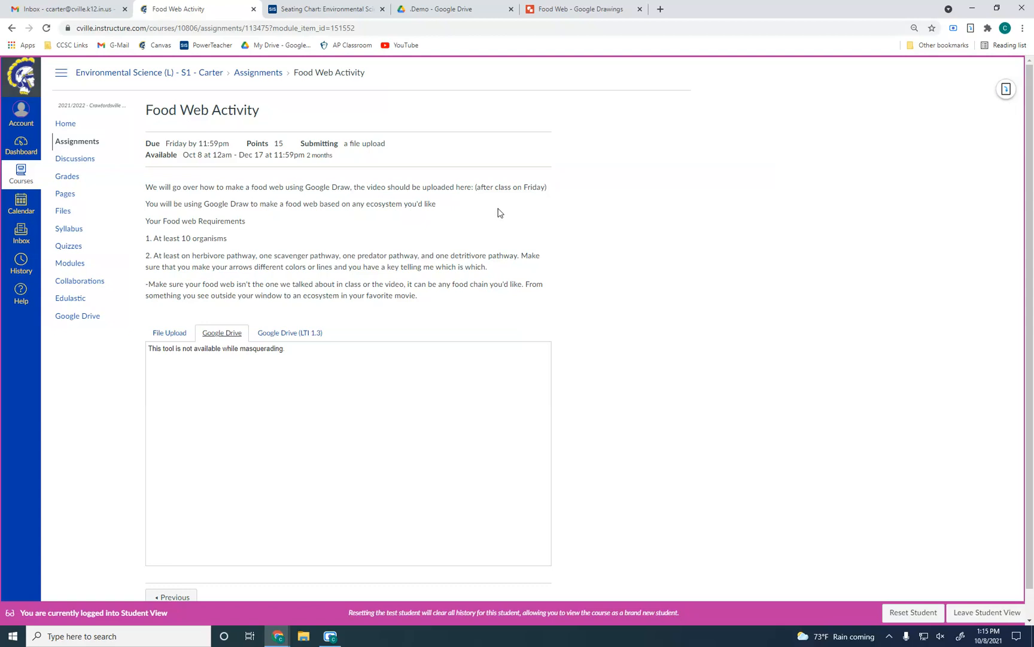
{"action": "left_click", "coordinate": [593, 10]}
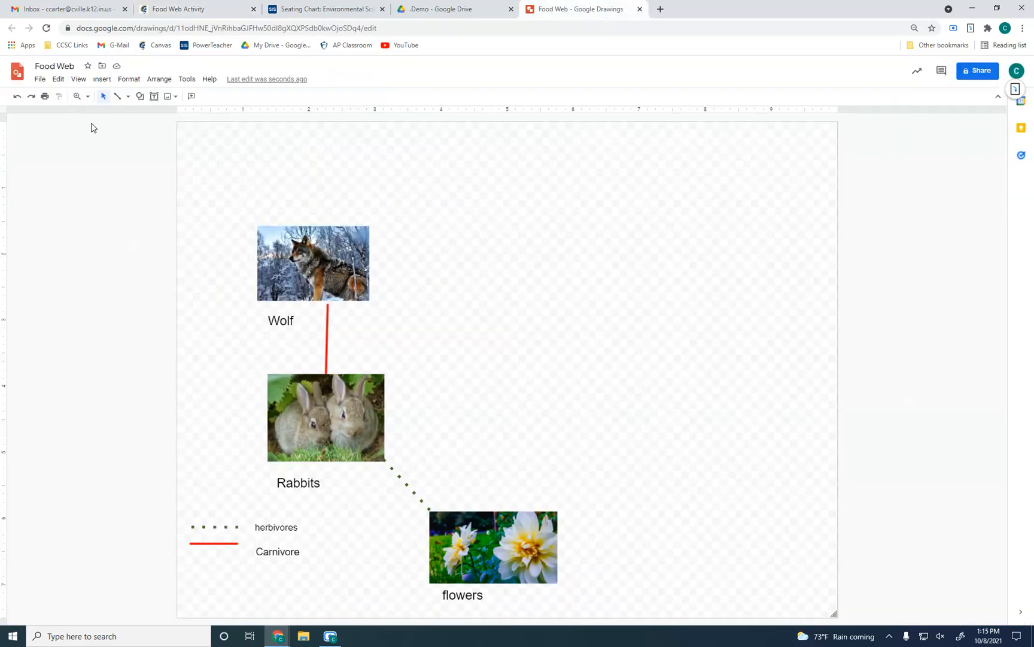